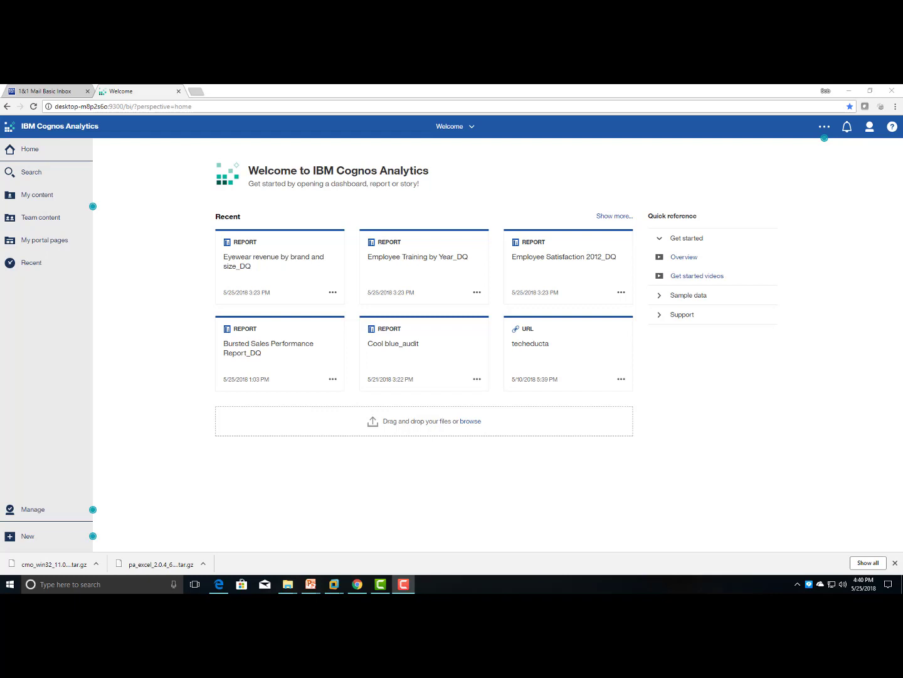
Step: Browse Team content to Samples_LG_DQ > Models > GO Data Warehouse (analysis) > Report Studio Report Samples
click(30, 220)
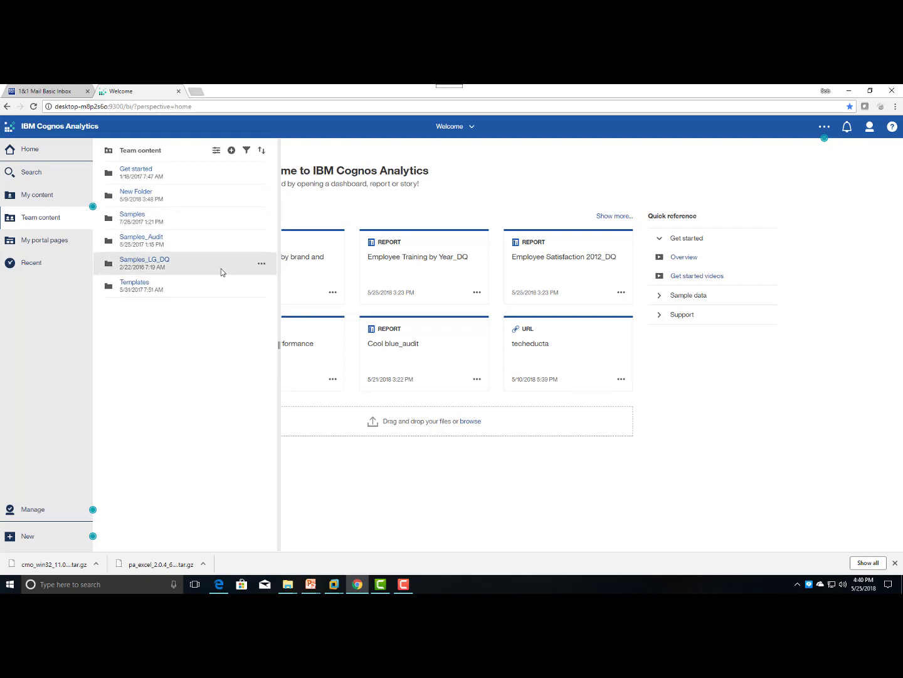
click(141, 263)
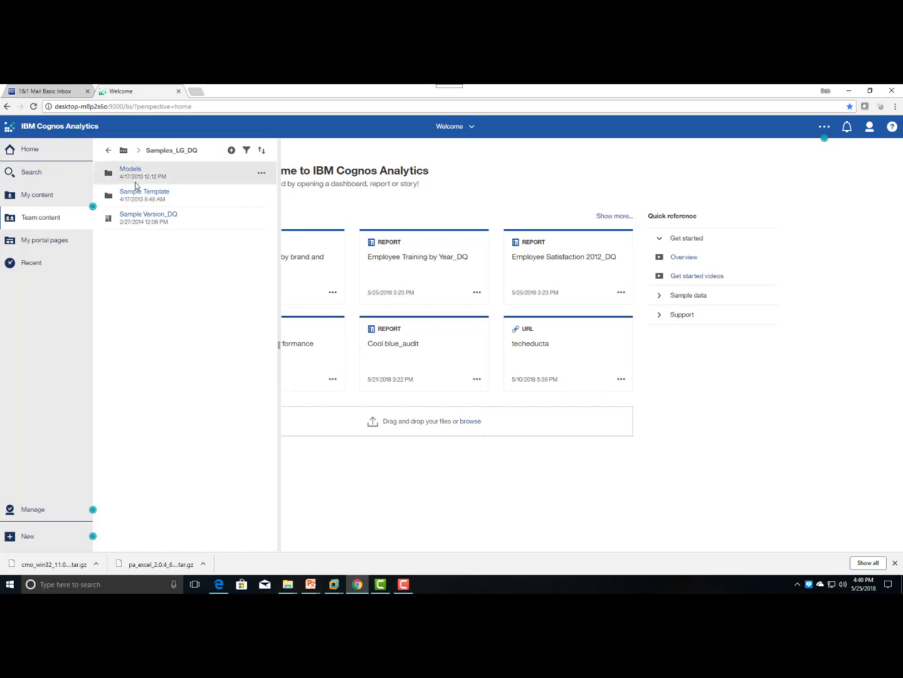
click(137, 175)
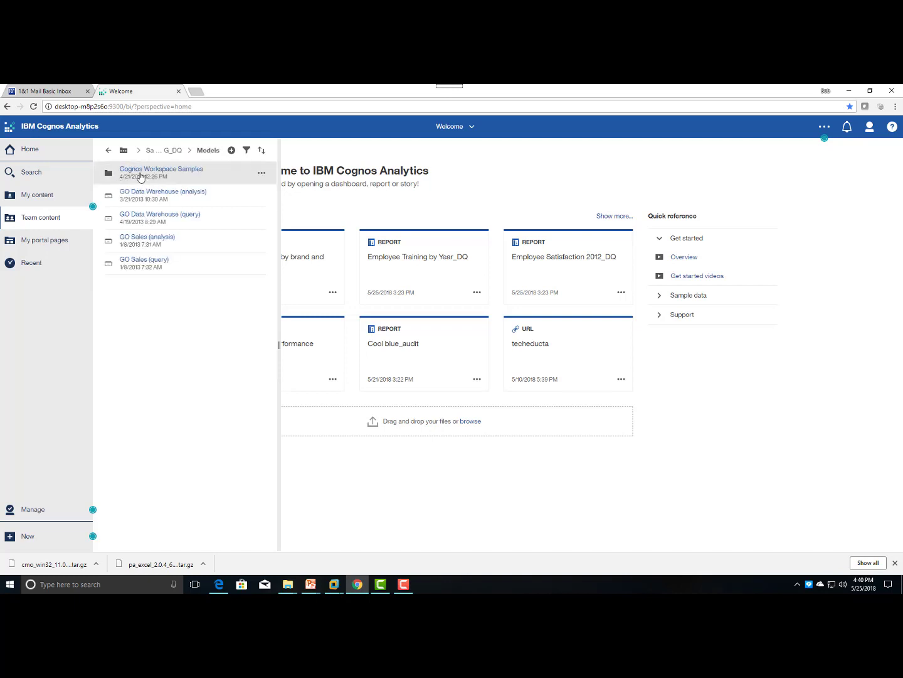
click(165, 195)
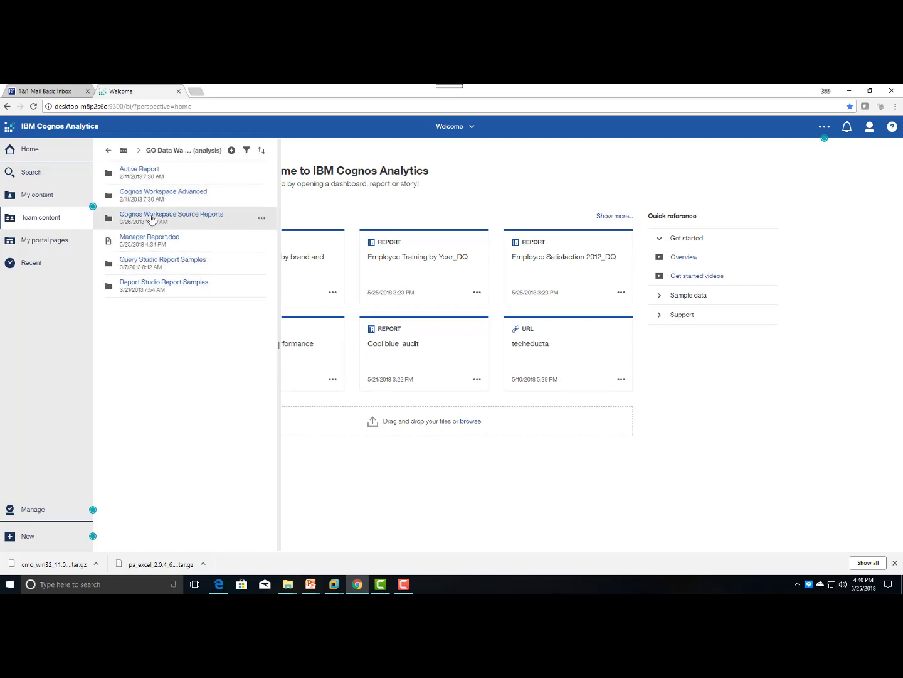
click(174, 285)
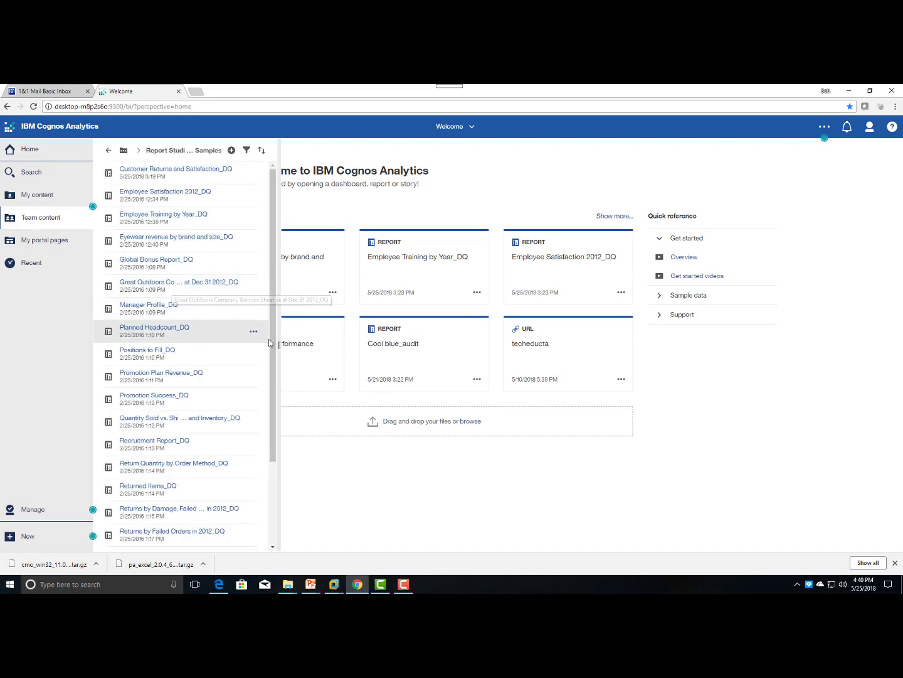
Step: Run Manager Profile_DQ and pick a manager to load the 2010–2012 compensation chart and table
click(149, 308)
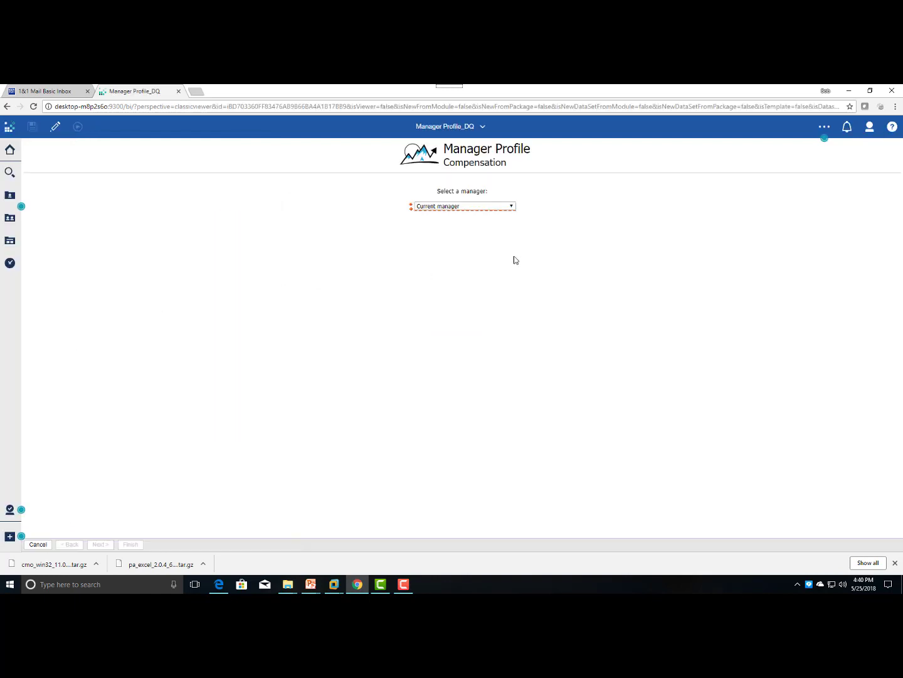
click(511, 208)
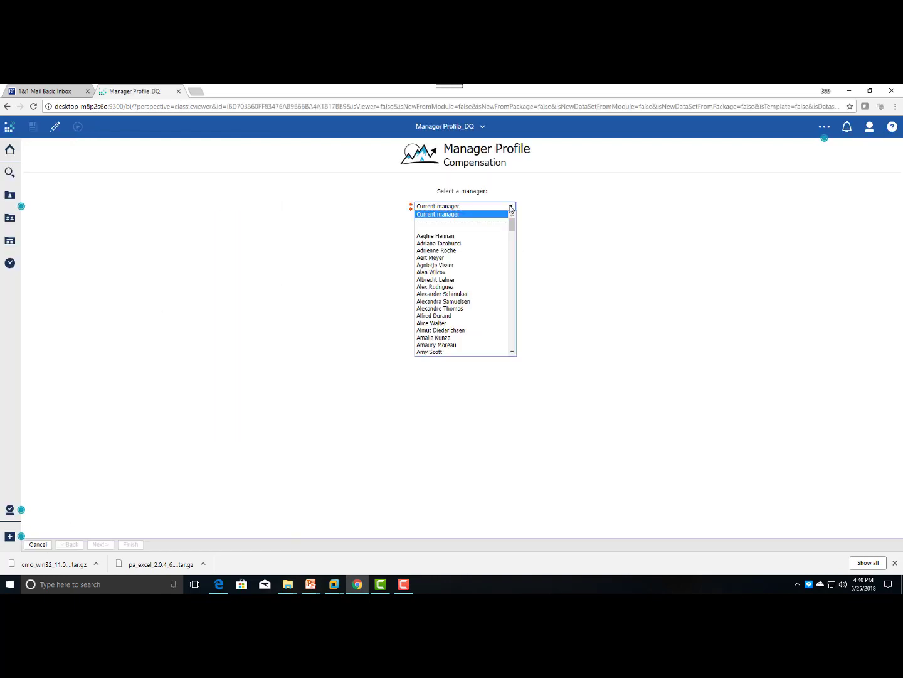
click(461, 236)
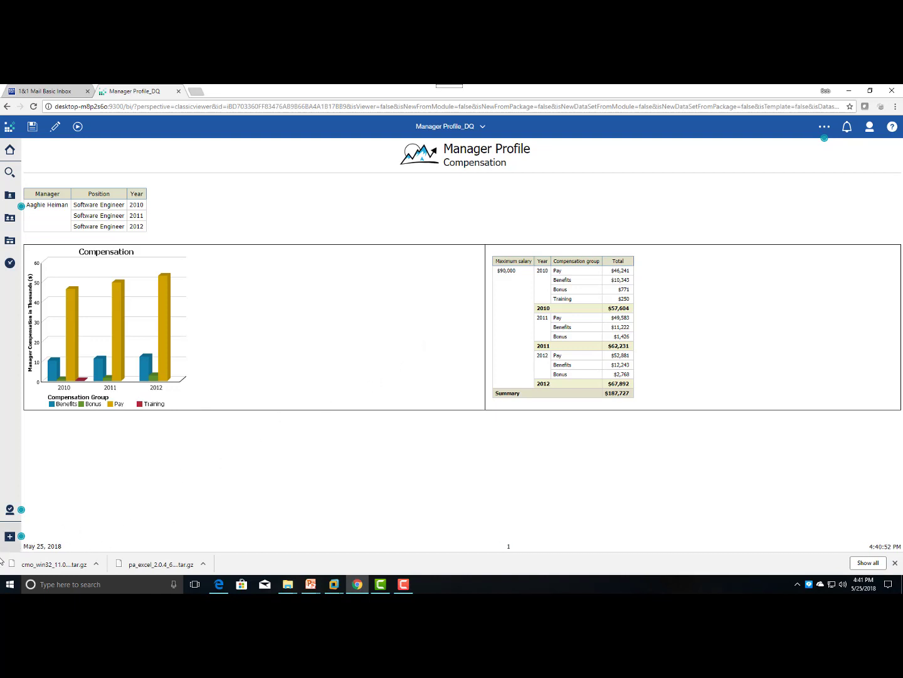
Step: Launch Microsoft Word 2010 from the Start menu's Microsoft Office folder
click(10, 584)
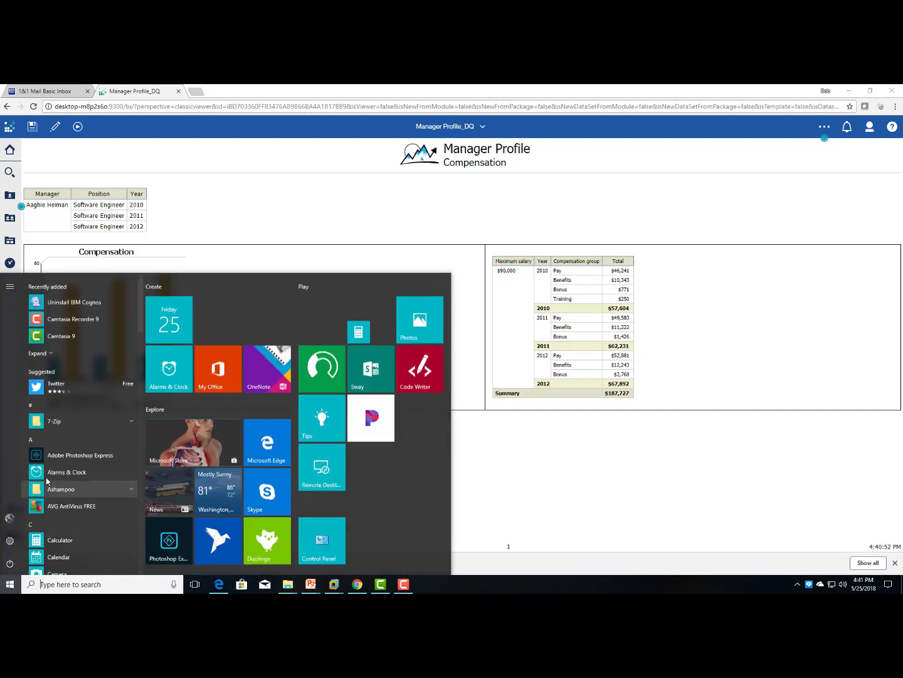
scroll(47, 482, down, 10)
scroll(47, 481, up, 2)
scroll(48, 483, down, 4)
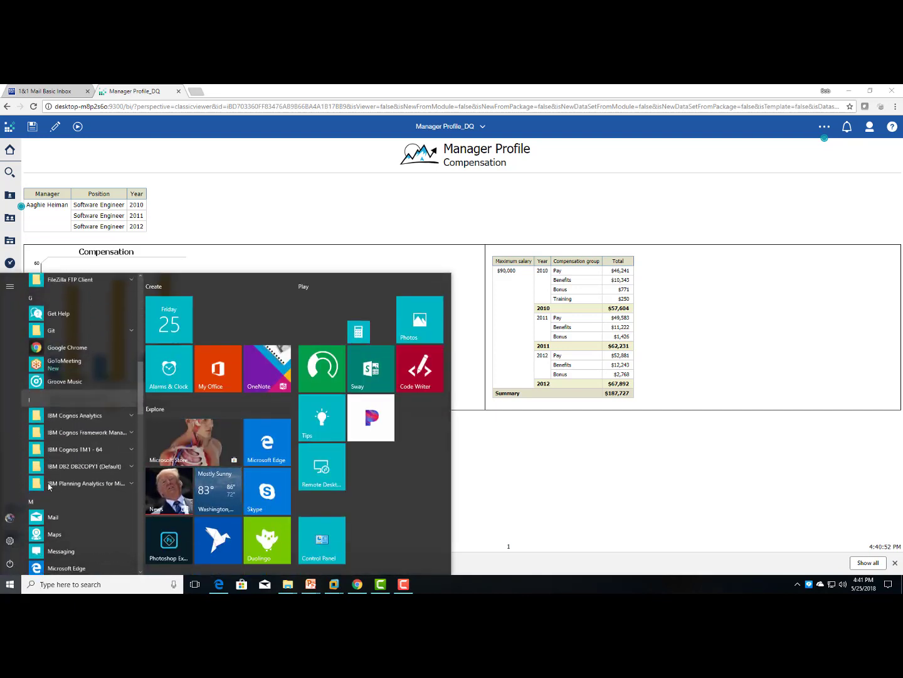
scroll(50, 486, down, 2)
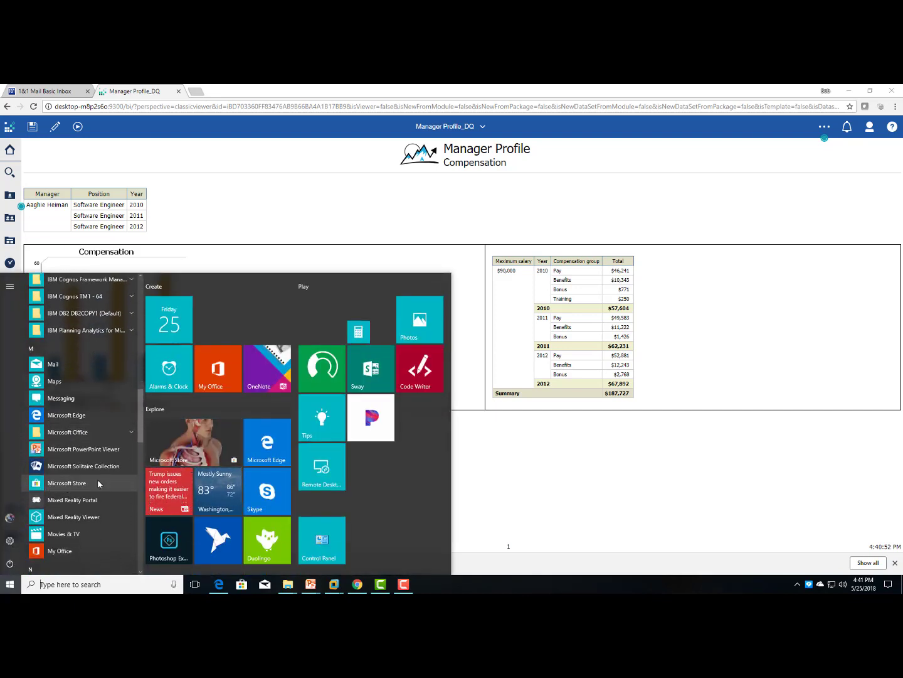
click(96, 433)
scroll(84, 467, down, 3)
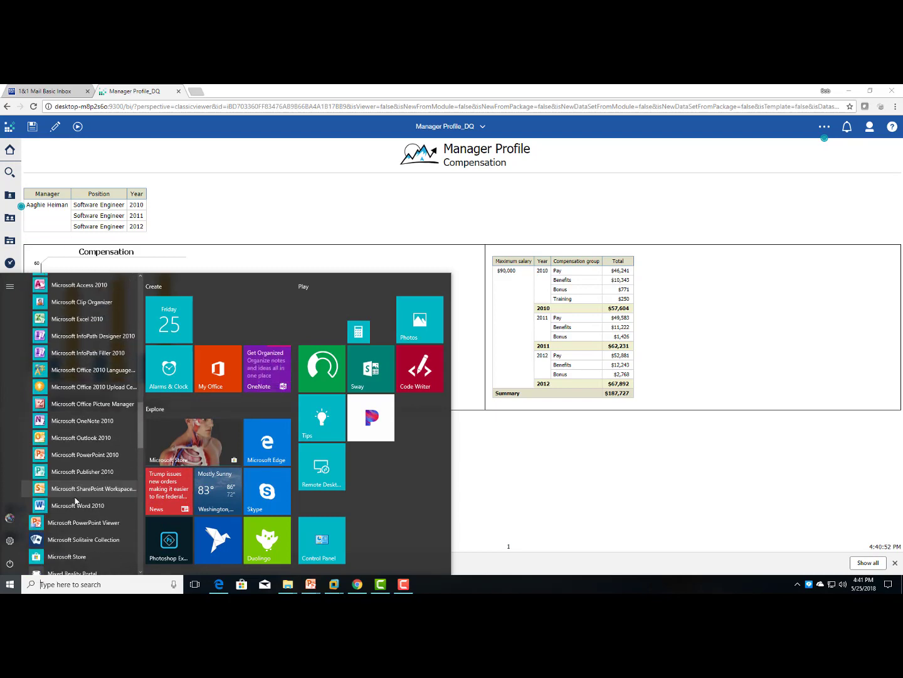
click(77, 505)
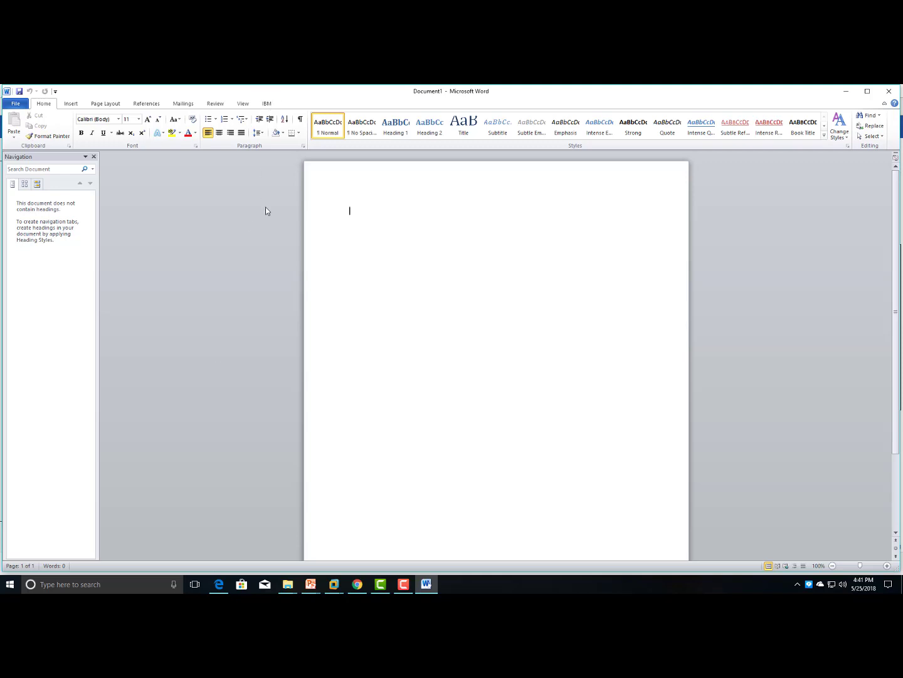
Step: Set the page orientation to Landscape
click(112, 106)
click(98, 136)
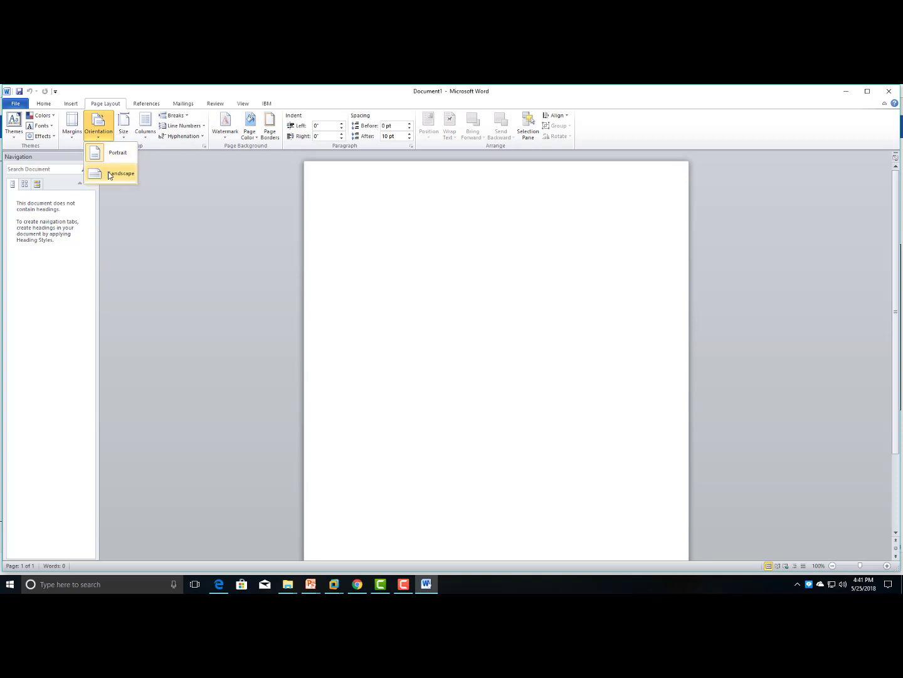
click(109, 174)
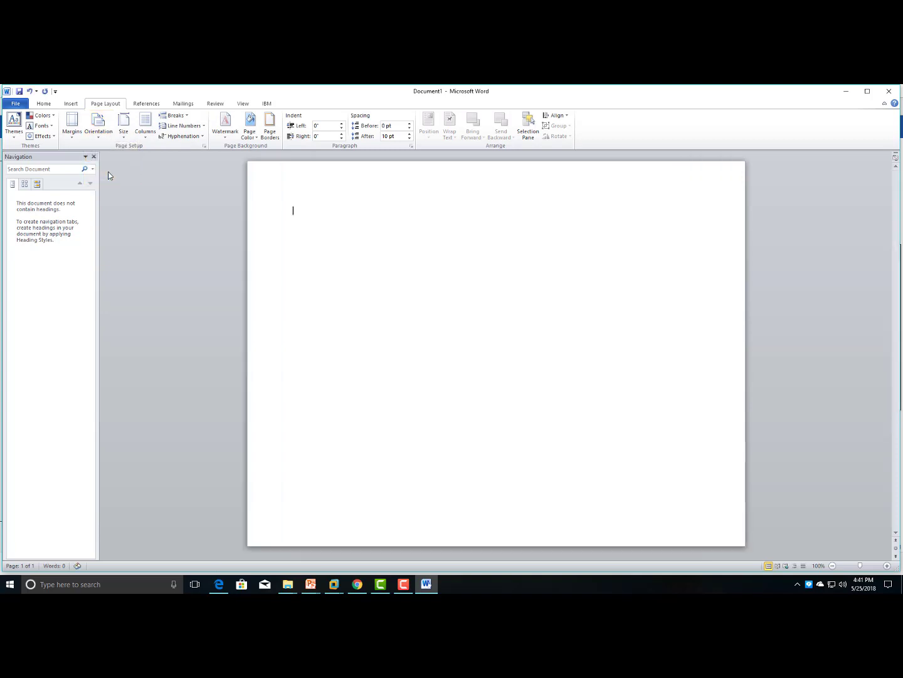
Step: Start a new Cognos connection from the IBM tab's Connect list
click(272, 104)
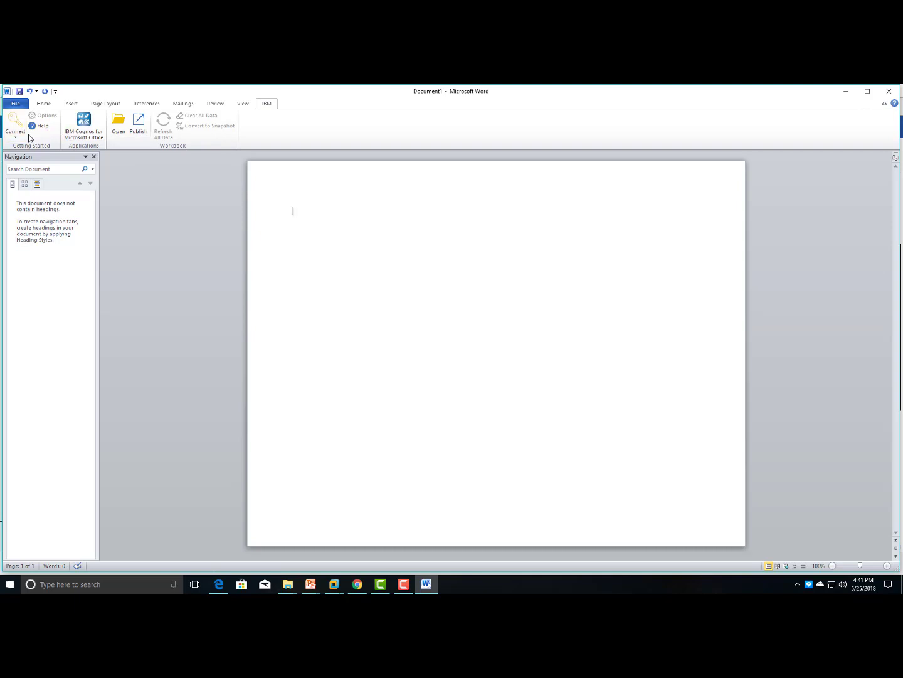
click(21, 137)
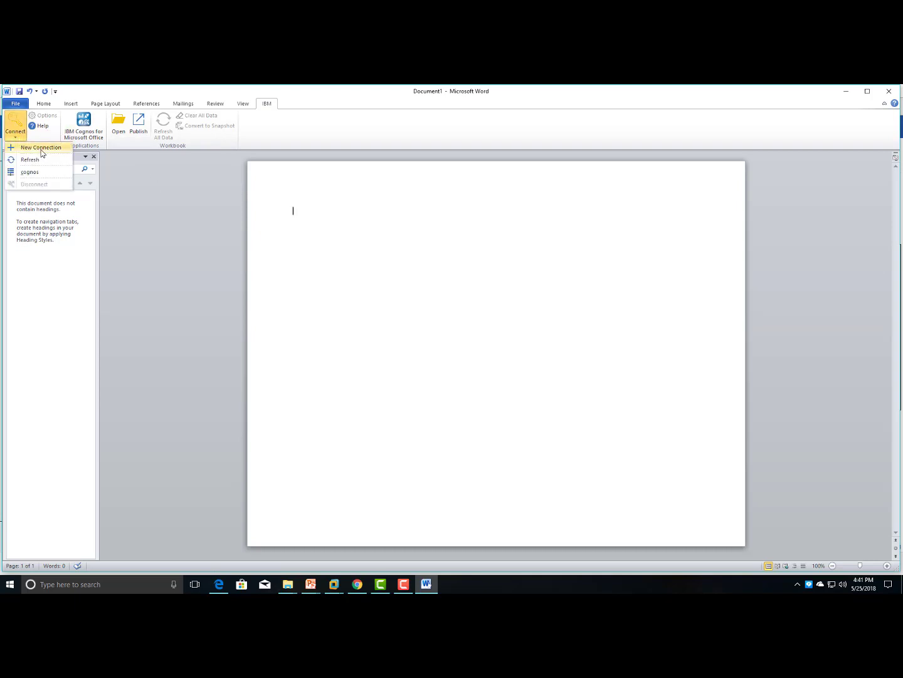
click(41, 149)
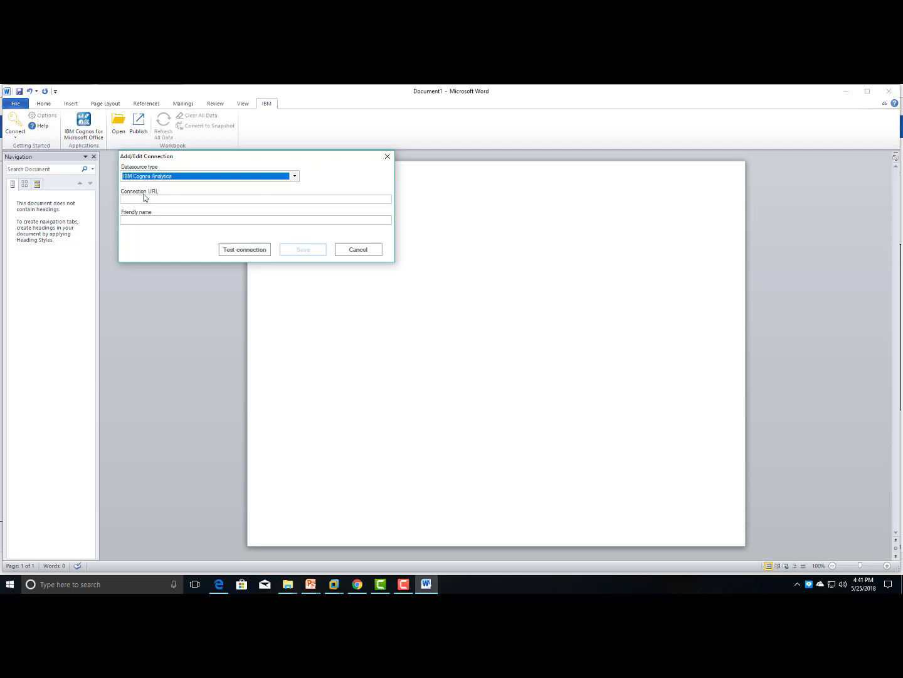
Step: Cancel the new connection and sign in to the saved cognos server with the user ID and password
click(355, 250)
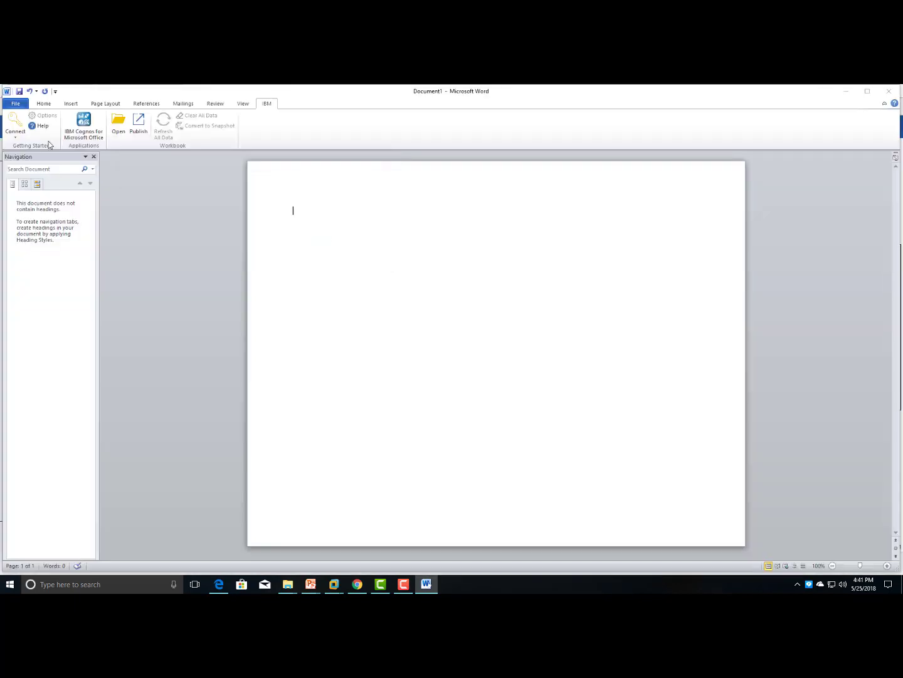
click(15, 128)
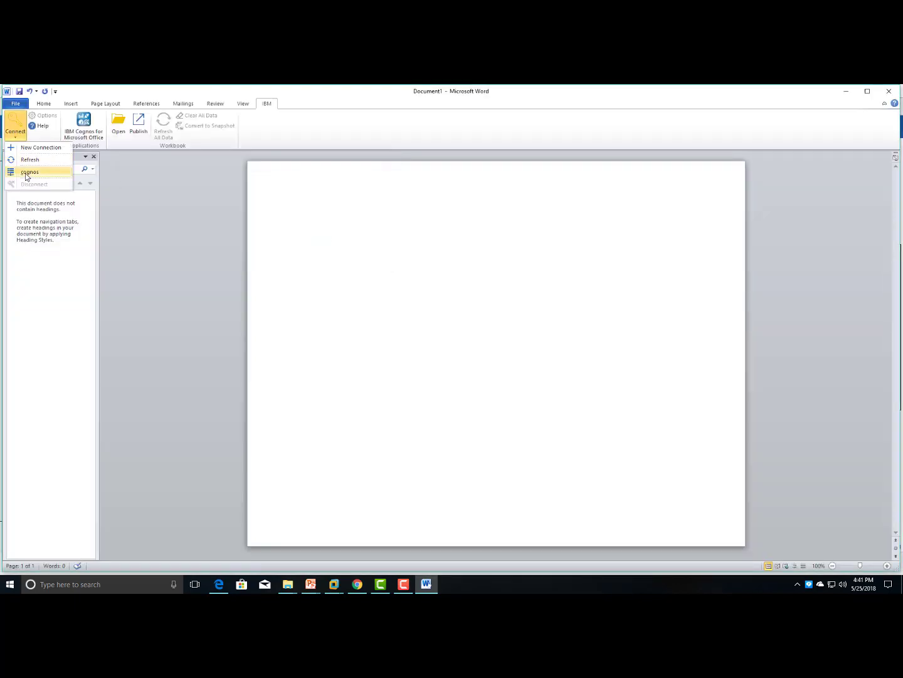
click(31, 172)
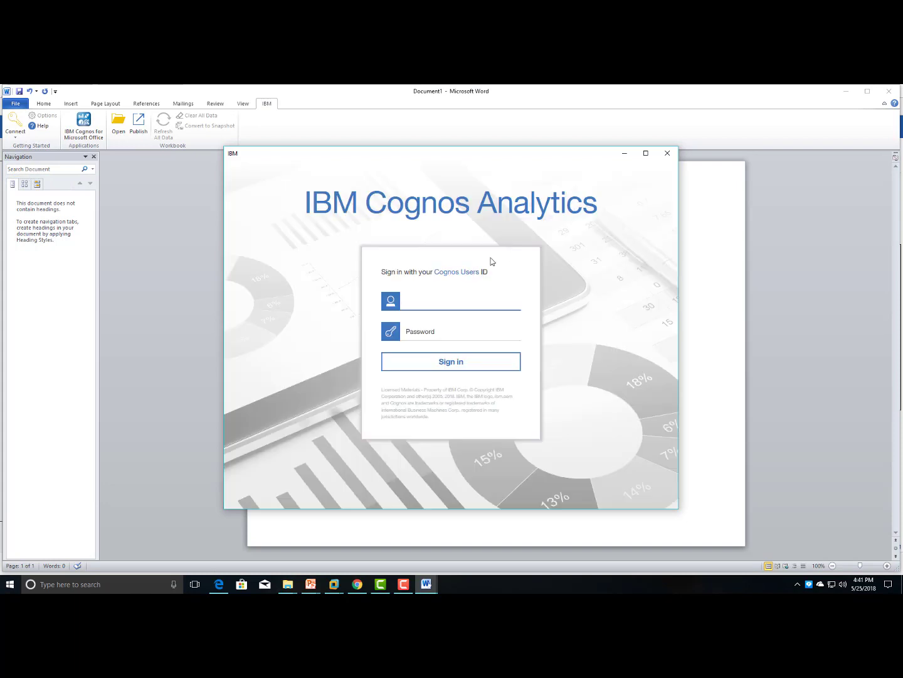
text(administrator1)
key(Tab)
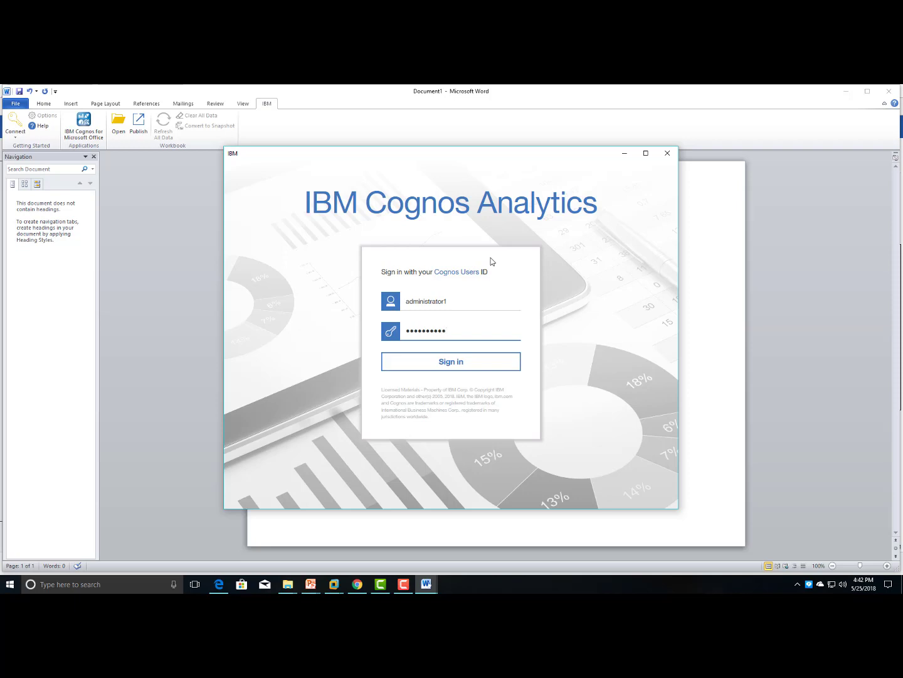
click(461, 359)
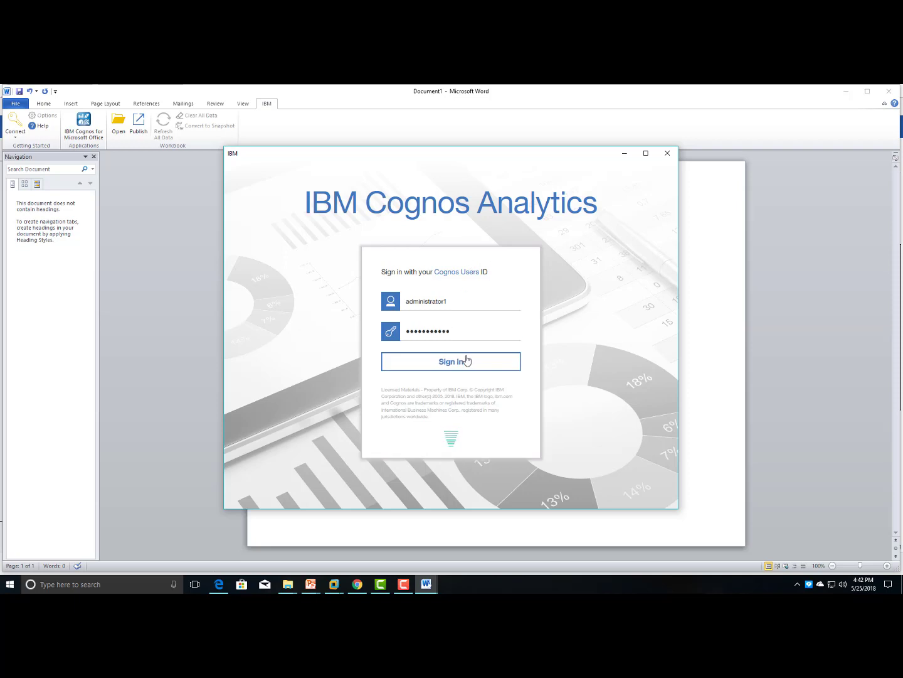
Step: In the Cognos pane, expand cognos > Team Content > Samples_LG_DQ > Models > GO Data Warehouse (analysis) > Report Studio Report Samples
click(79, 124)
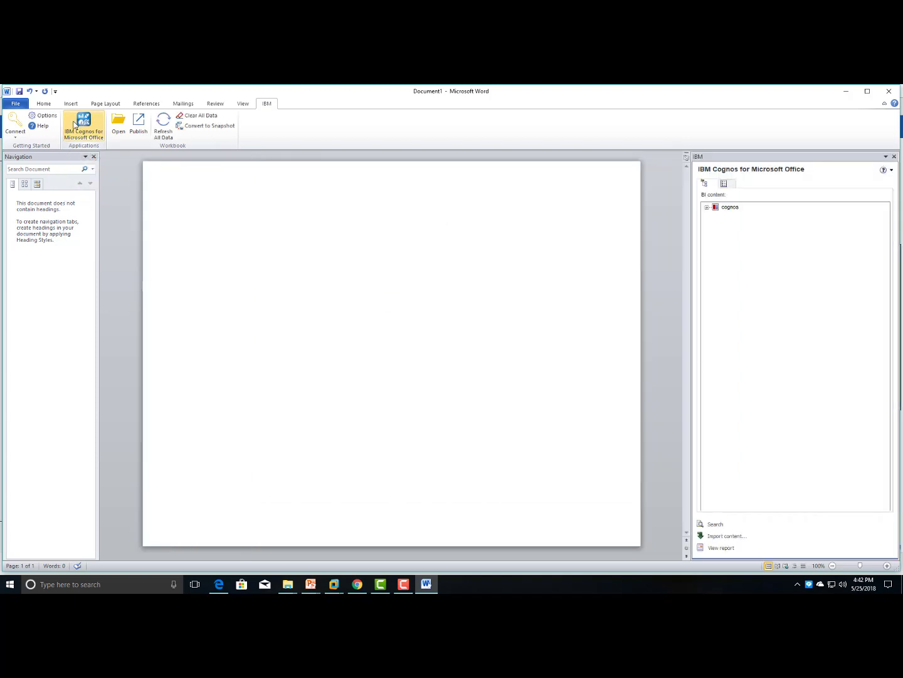
click(708, 206)
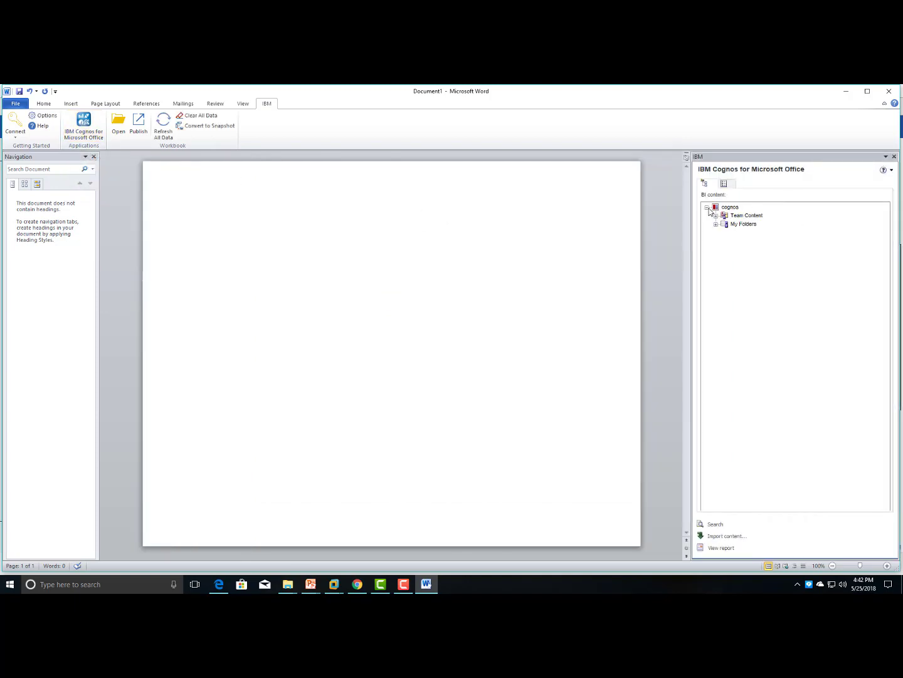
click(716, 216)
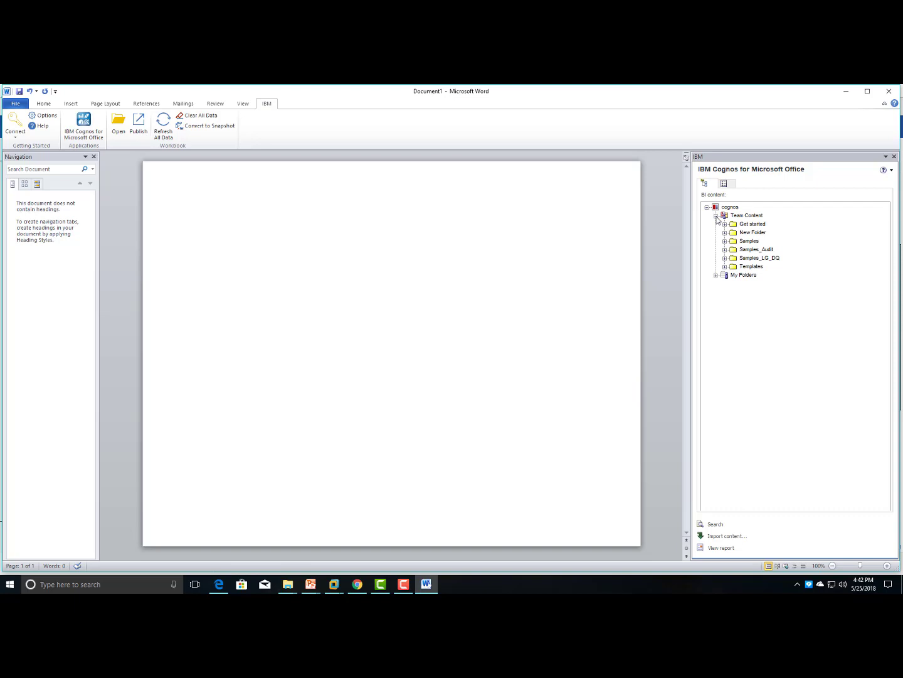
click(725, 257)
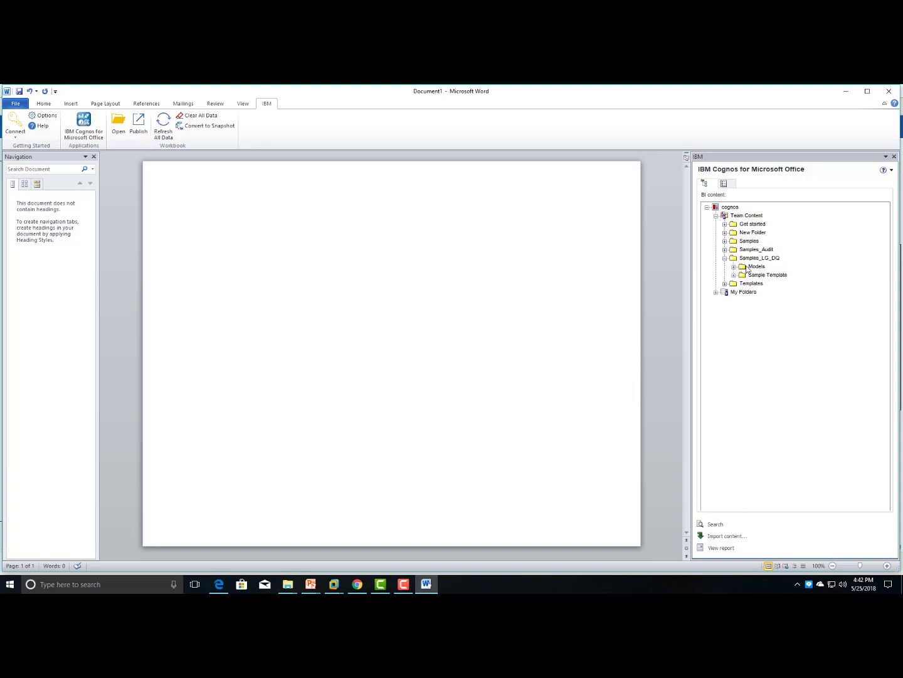
click(734, 266)
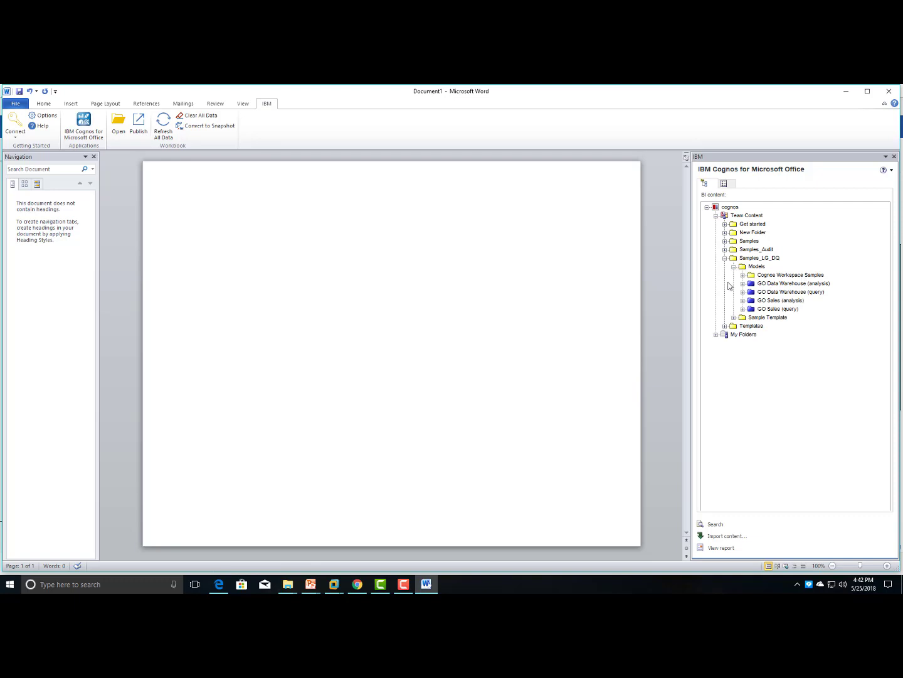
click(743, 284)
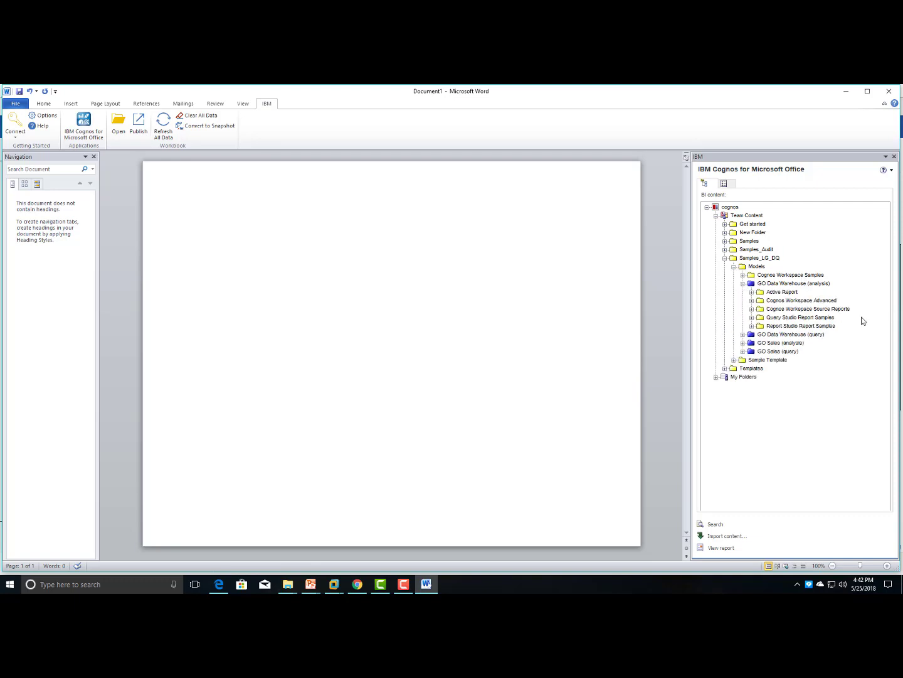
click(752, 325)
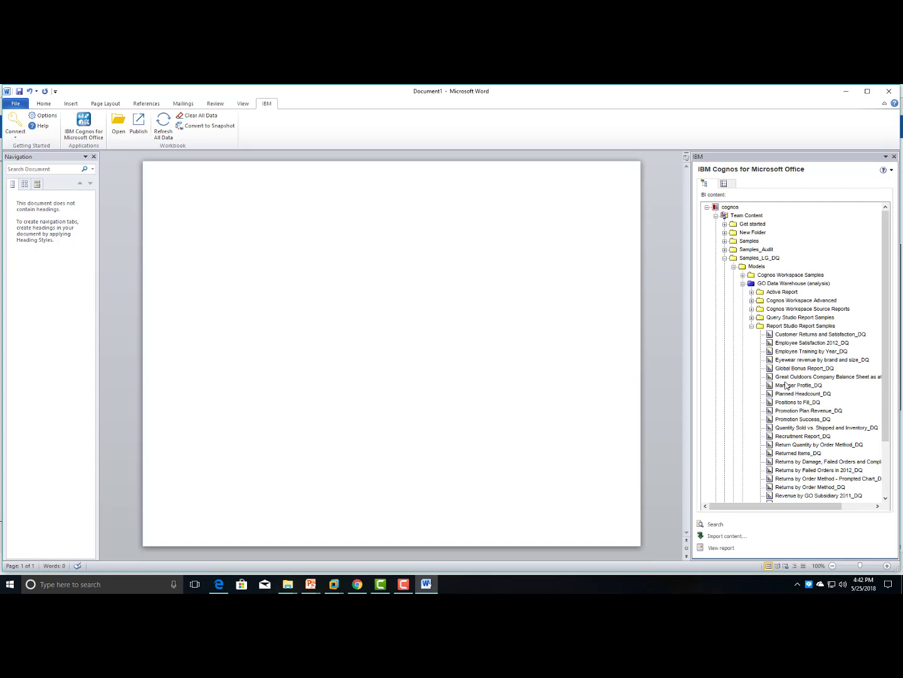
mouse_move(788, 385)
click(731, 549)
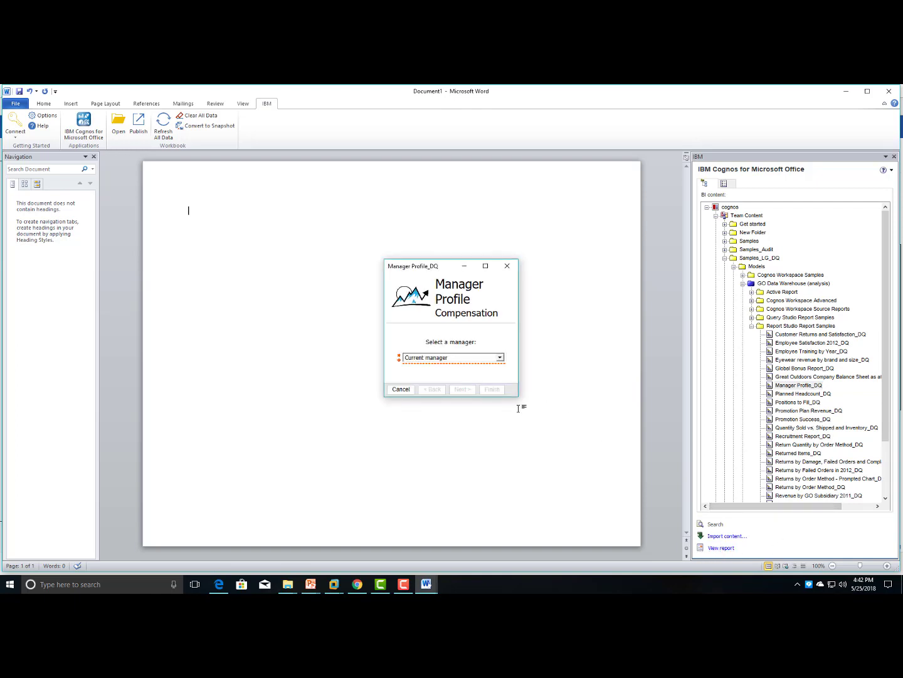
click(499, 358)
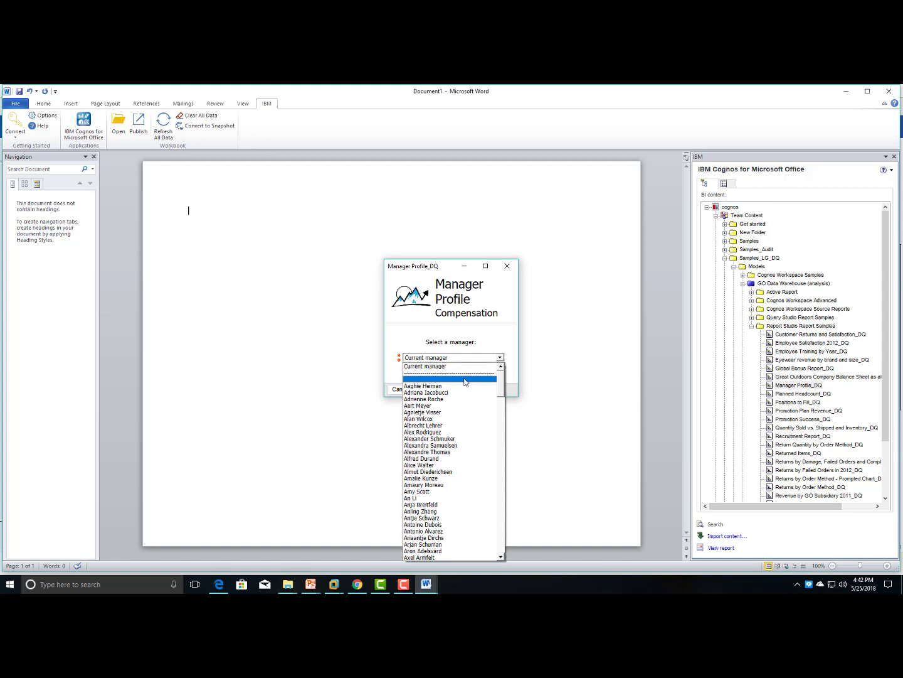
click(480, 384)
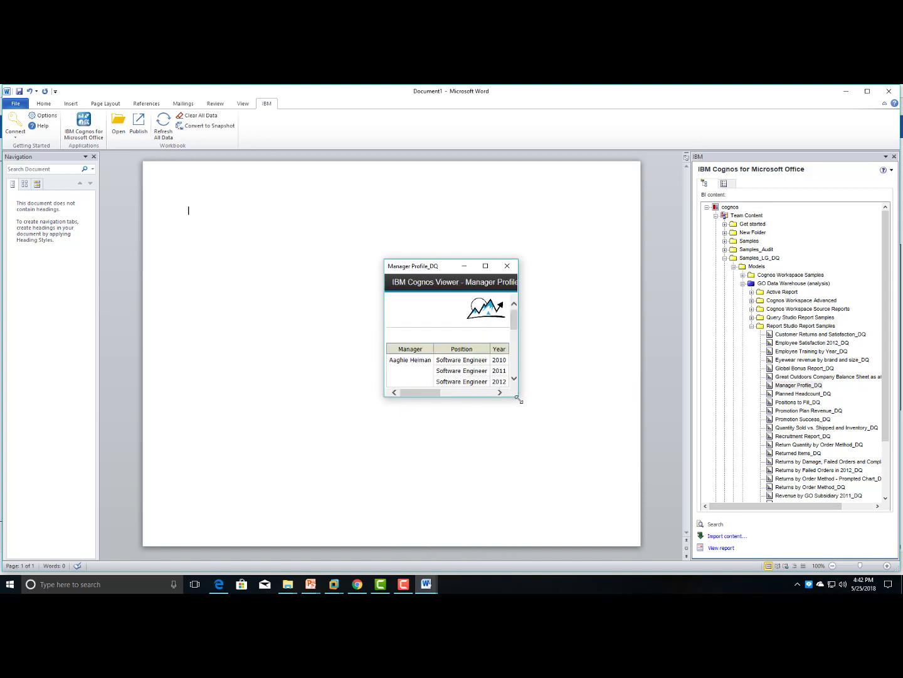
drag(519, 399, 635, 544)
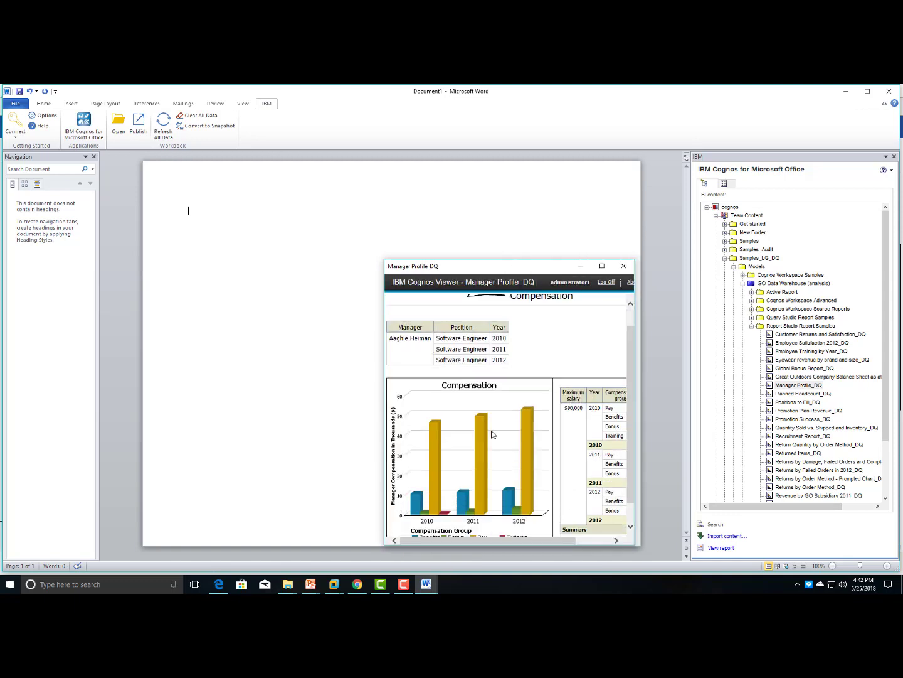
scroll(559, 455, up, 2)
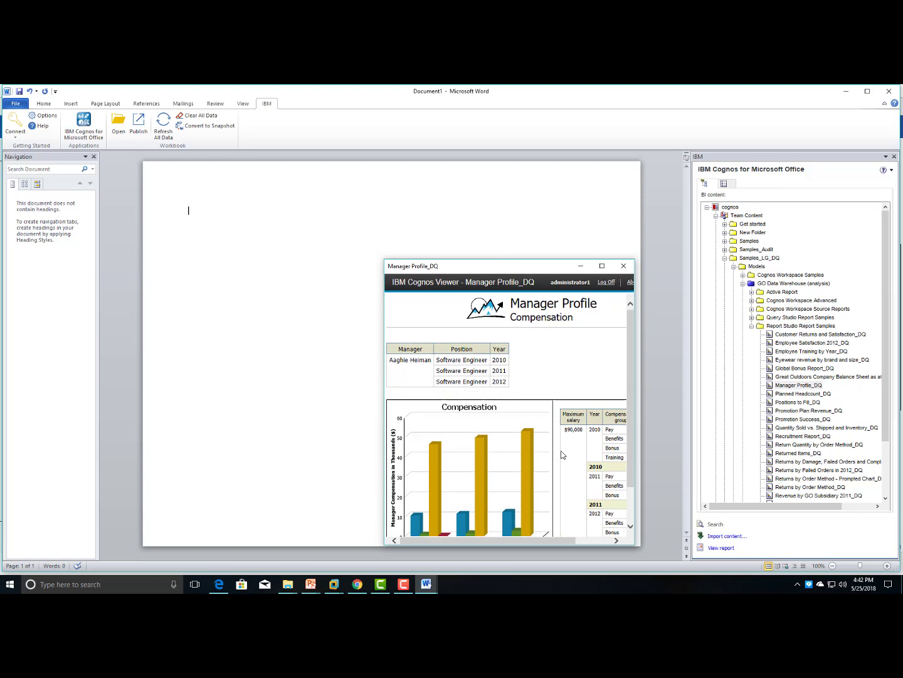
click(623, 268)
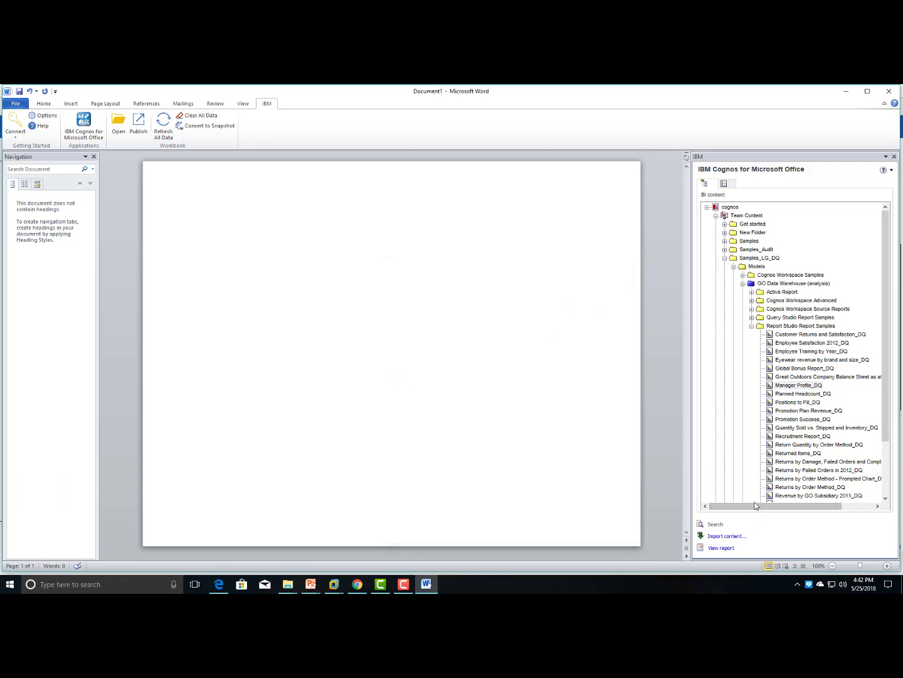
mouse_move(781, 387)
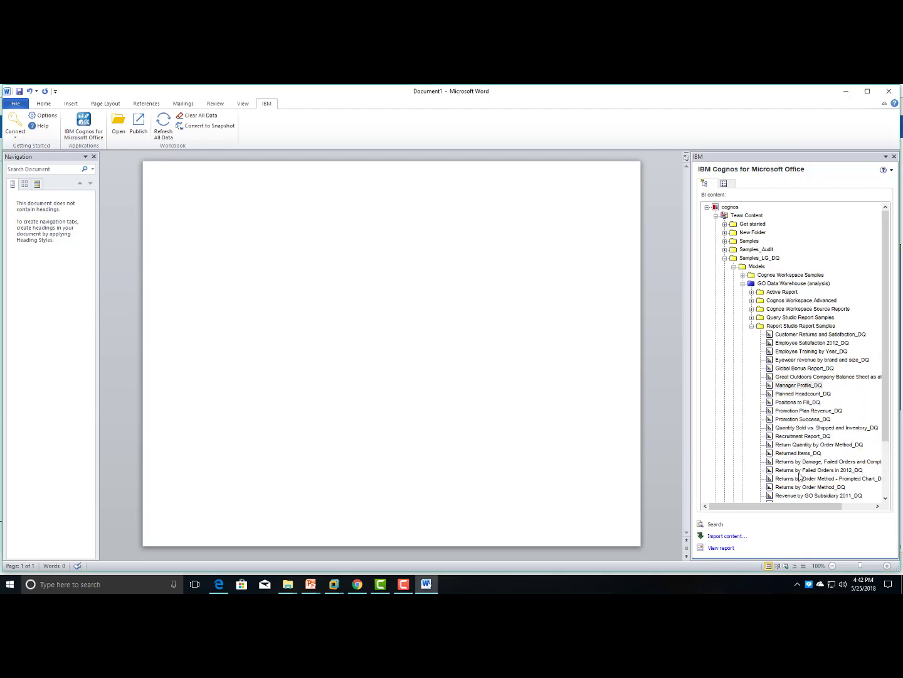
Step: Import Manager Profile_DQ named Manager Profile Report, with breaks inserted between report pages
click(725, 536)
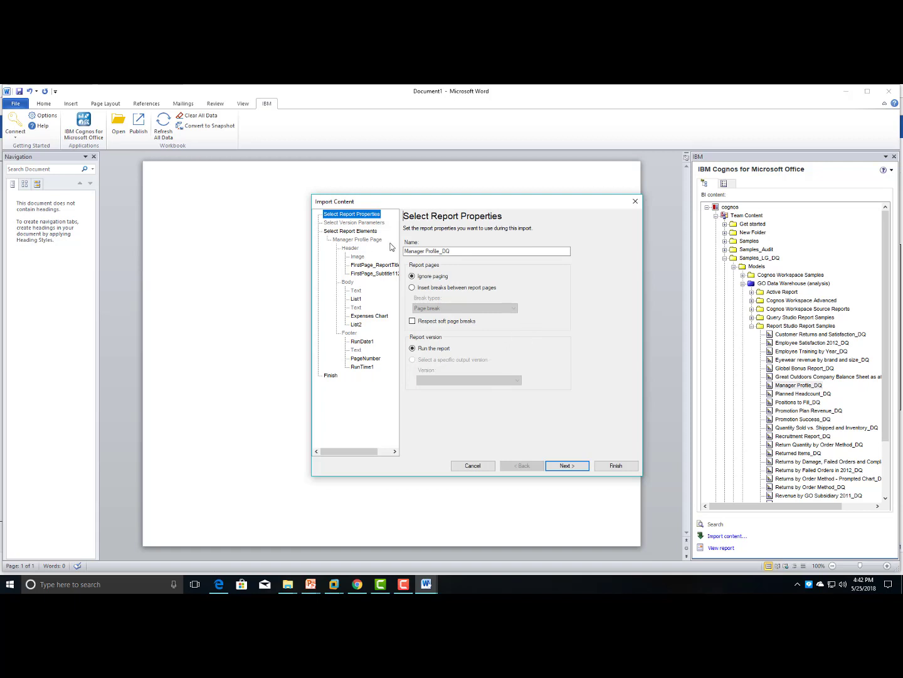
click(483, 250)
click(413, 288)
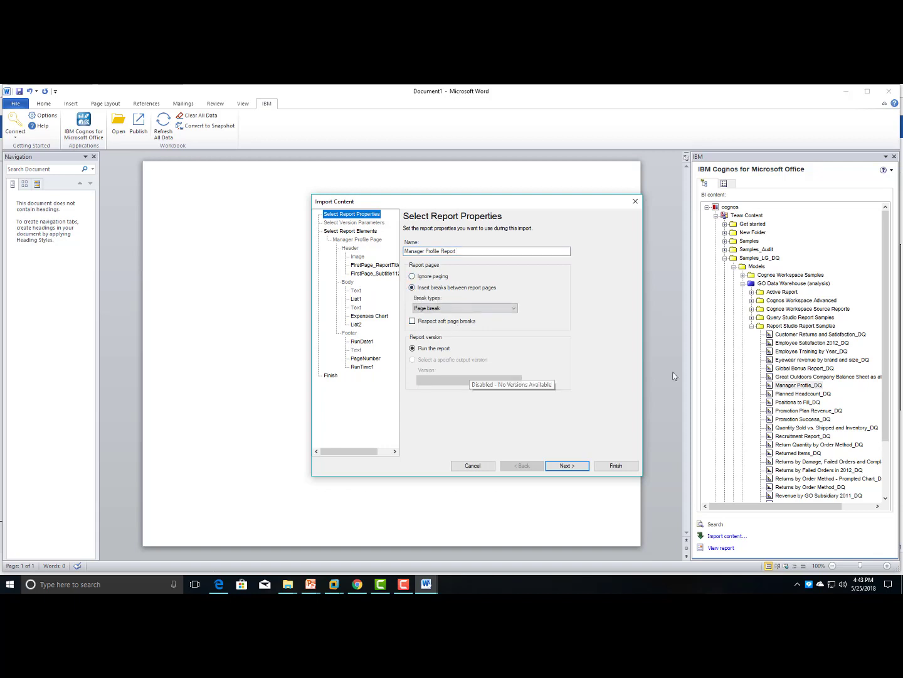
Step: Exclude the Footer items from the report elements to import
click(568, 466)
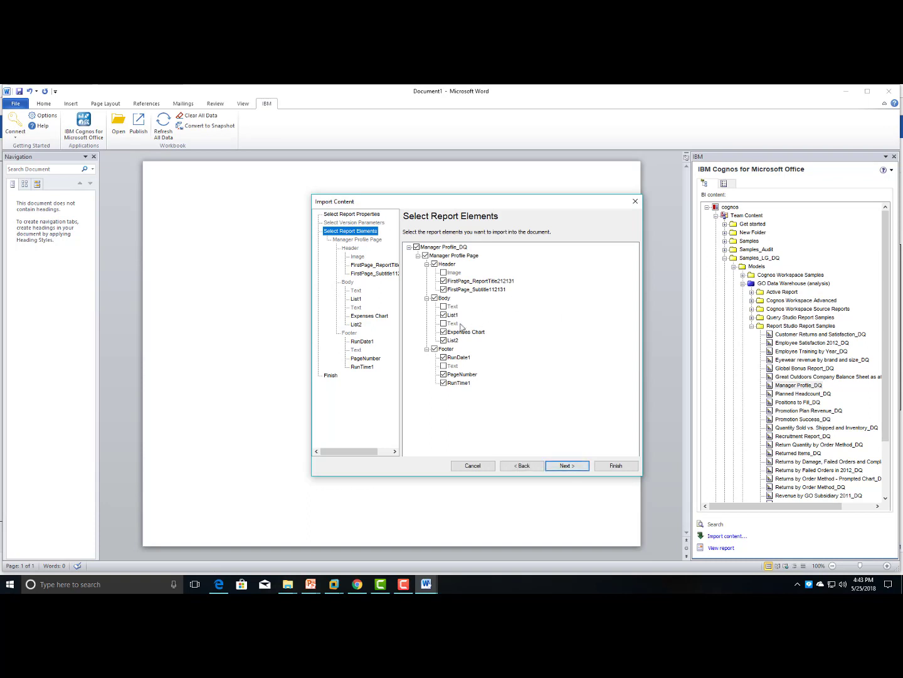
click(434, 348)
Step: Insert a page break before the report title
click(571, 466)
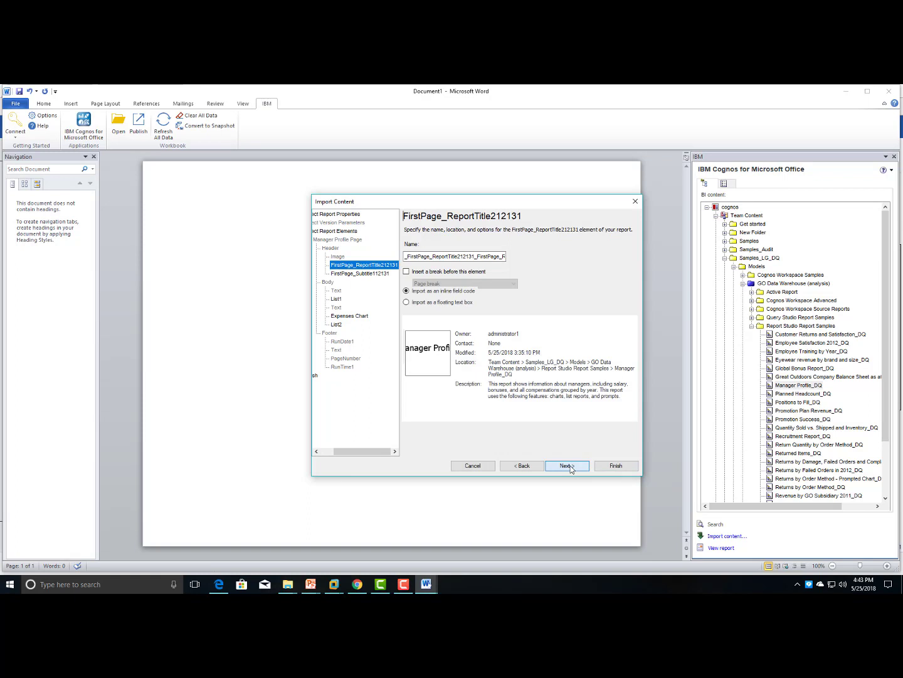
click(406, 272)
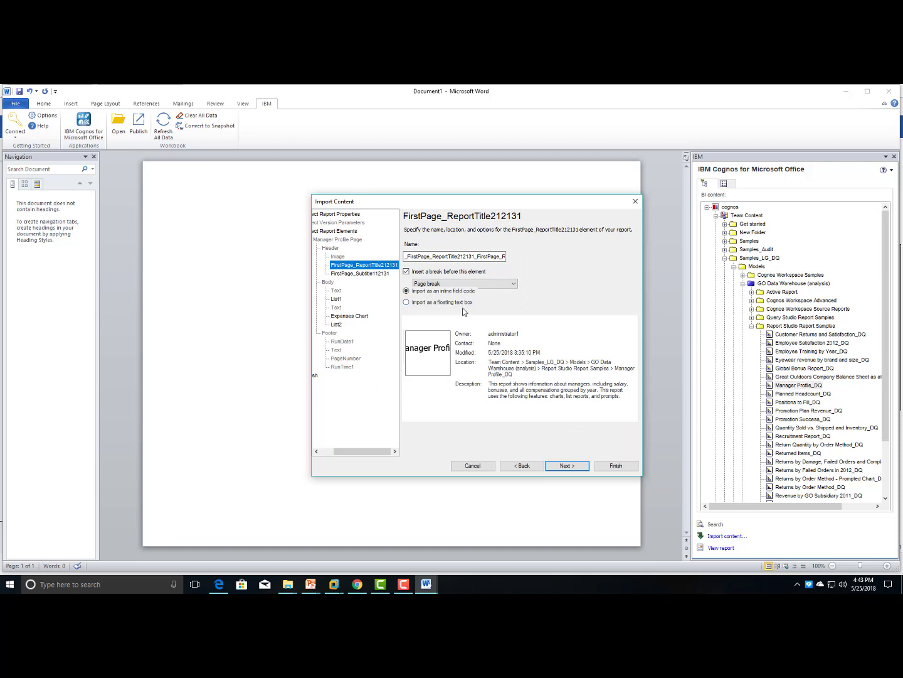
click(569, 469)
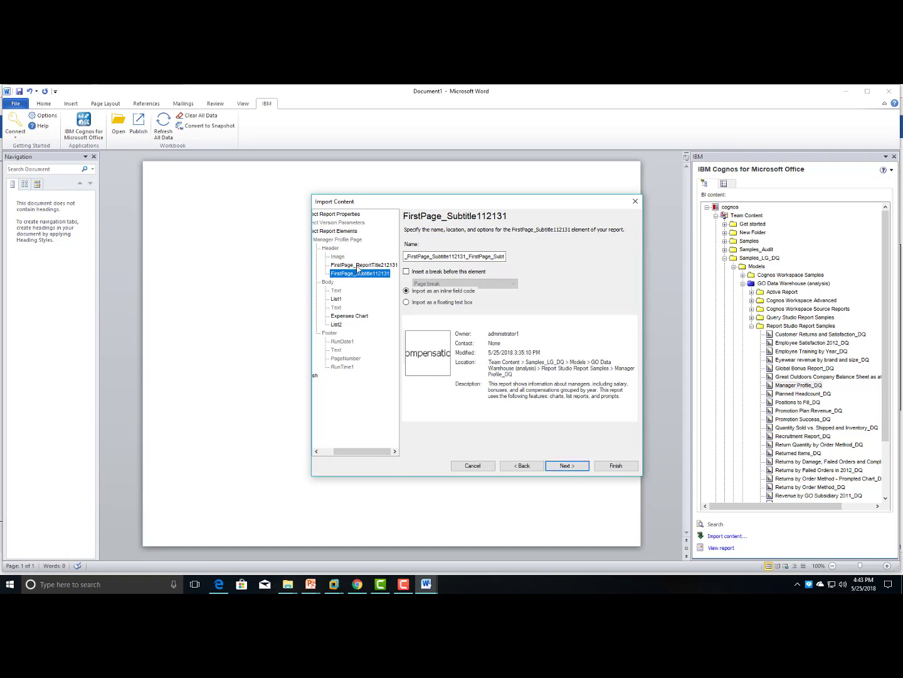
Step: Repeat List1 header rows on every page and finish the import setup
click(567, 465)
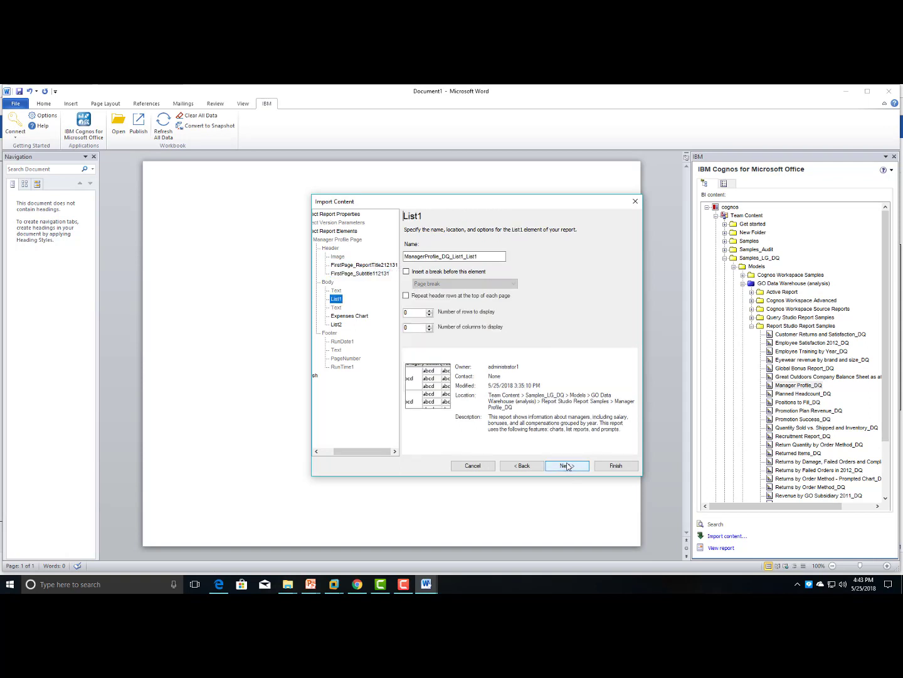
click(407, 296)
click(566, 465)
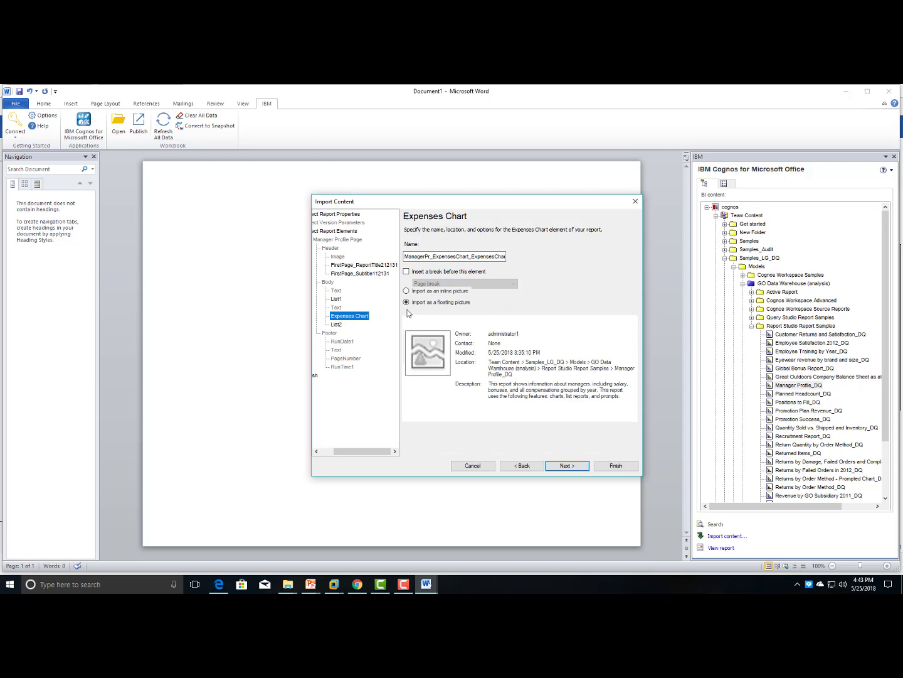
click(574, 468)
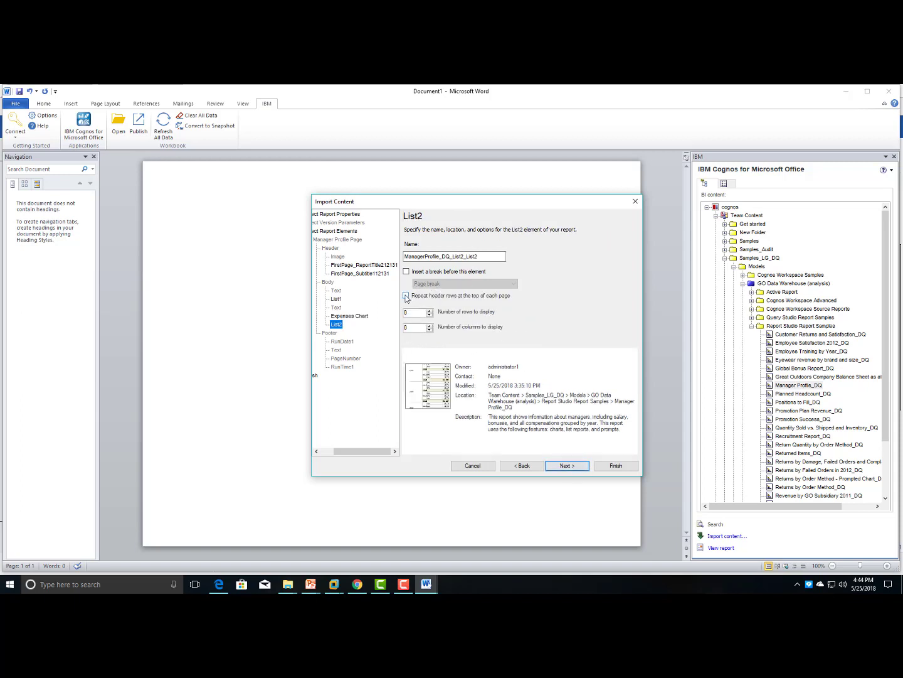
click(572, 468)
click(625, 468)
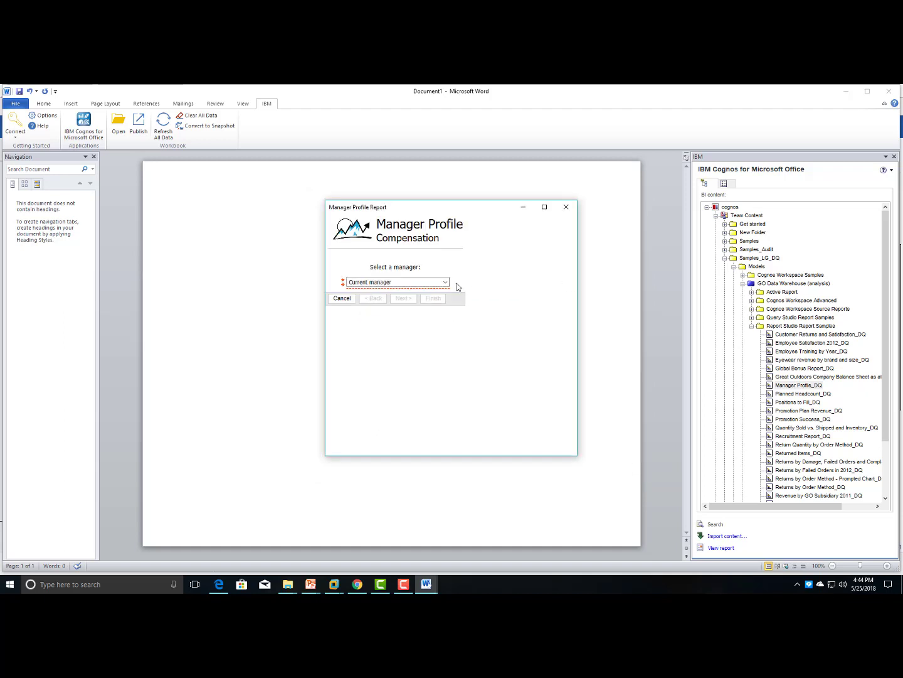
Step: Choose a manager in the prompt and import the Manager Profile report into the document
click(442, 283)
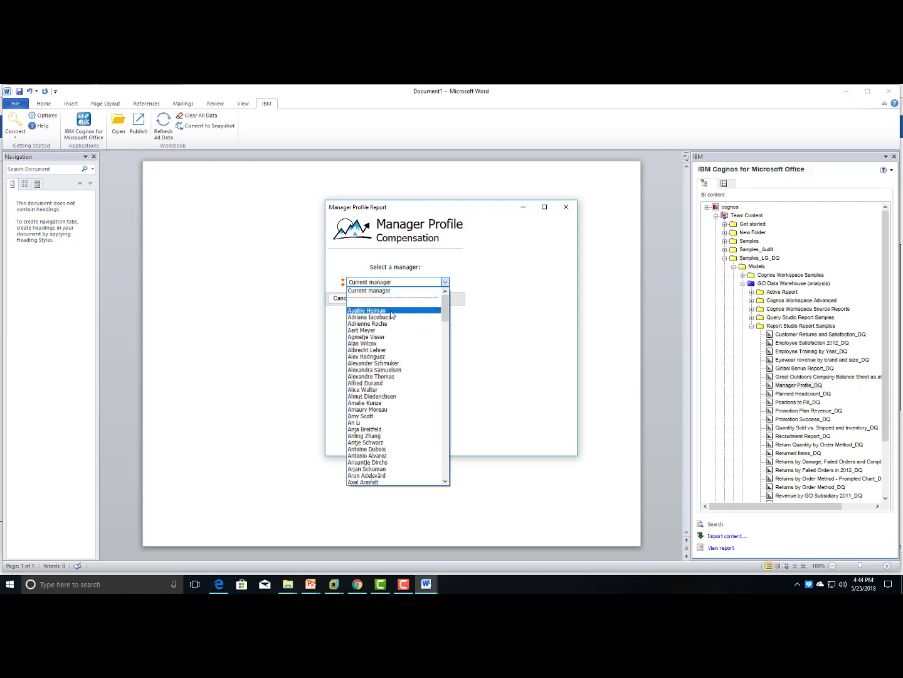
click(394, 317)
click(431, 299)
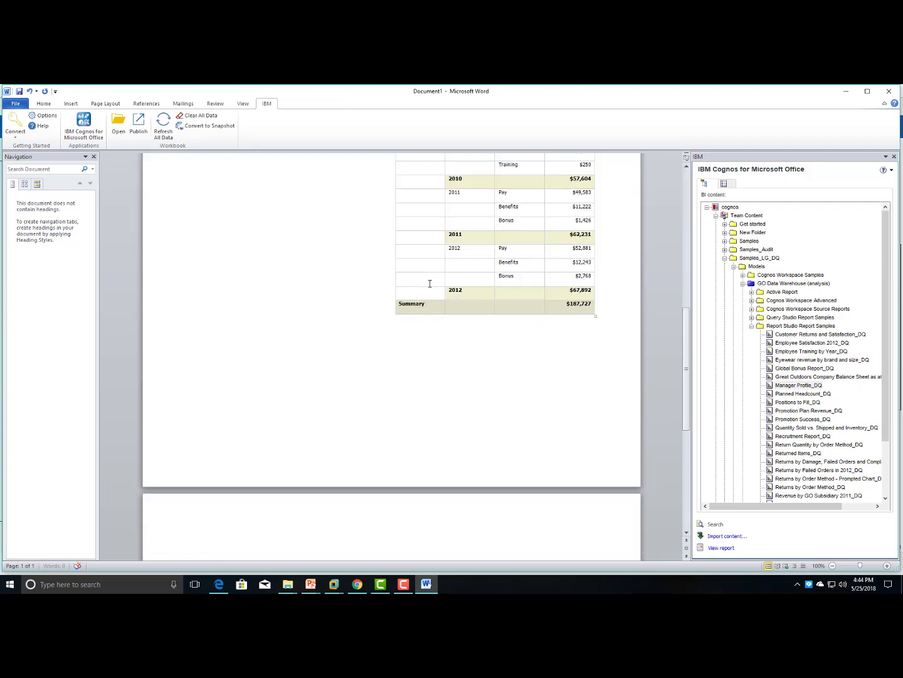
Step: Push the salary table to page 2 and drag the Compensation chart beside it
scroll(426, 263, up, 10)
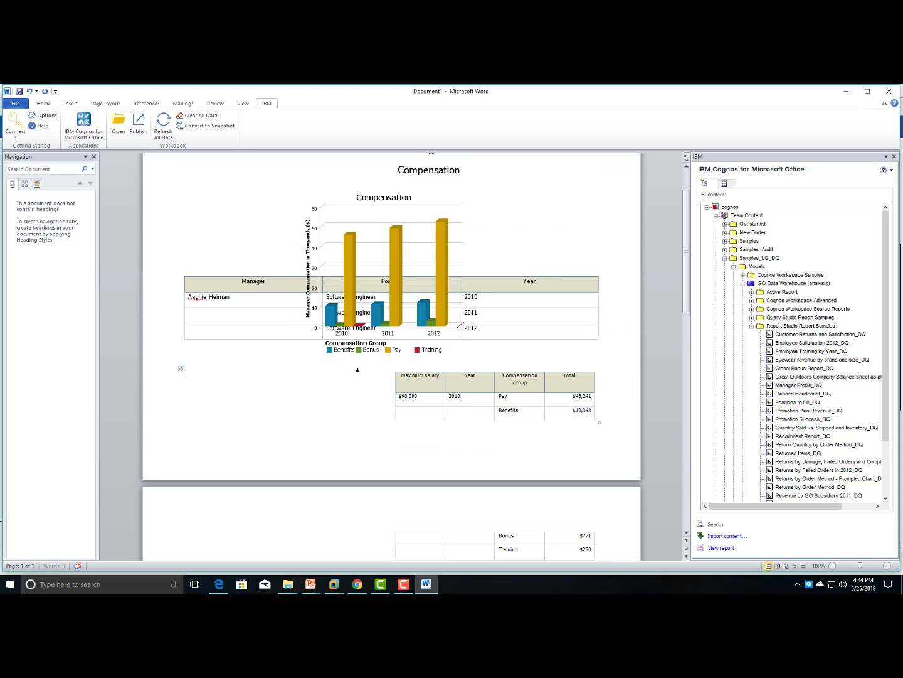
key(Return)
key(Return)
key(Return)
key(Return)
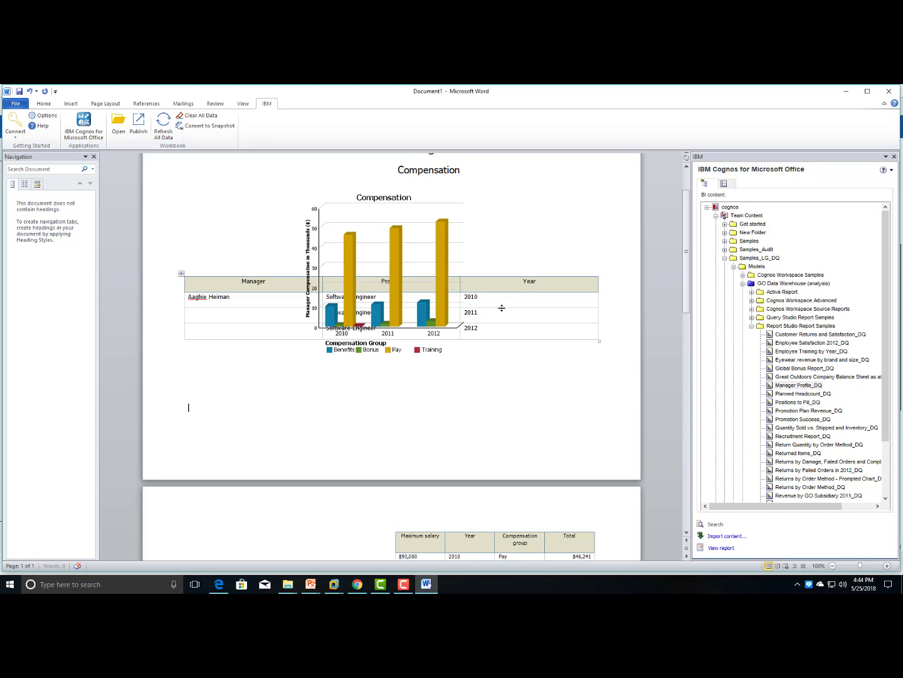
scroll(501, 309, down, 3)
drag(409, 173, 312, 518)
scroll(372, 487, down, 2)
scroll(372, 486, down, 1)
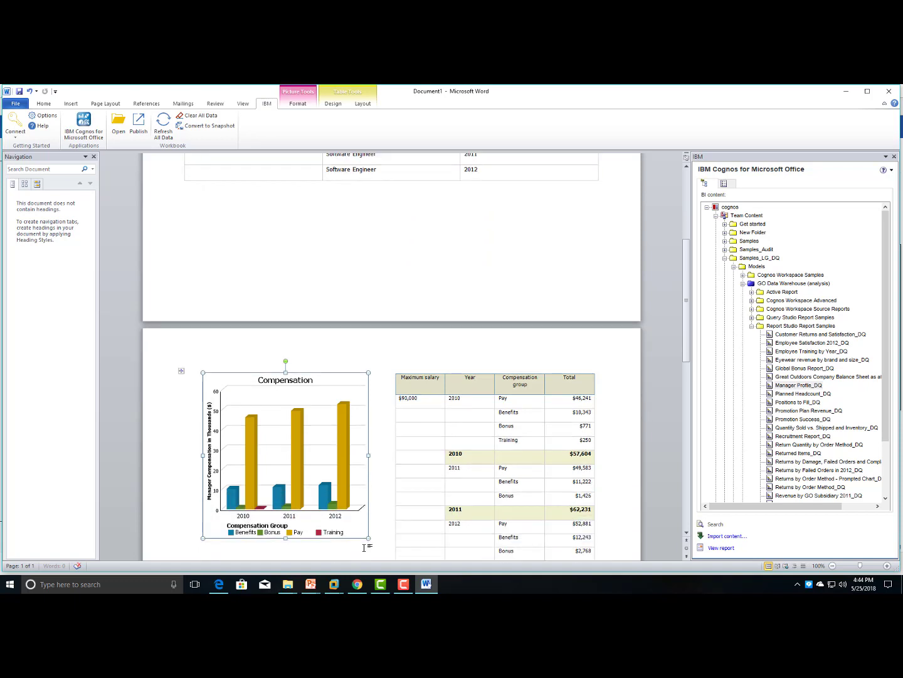
scroll(436, 471, down, 1)
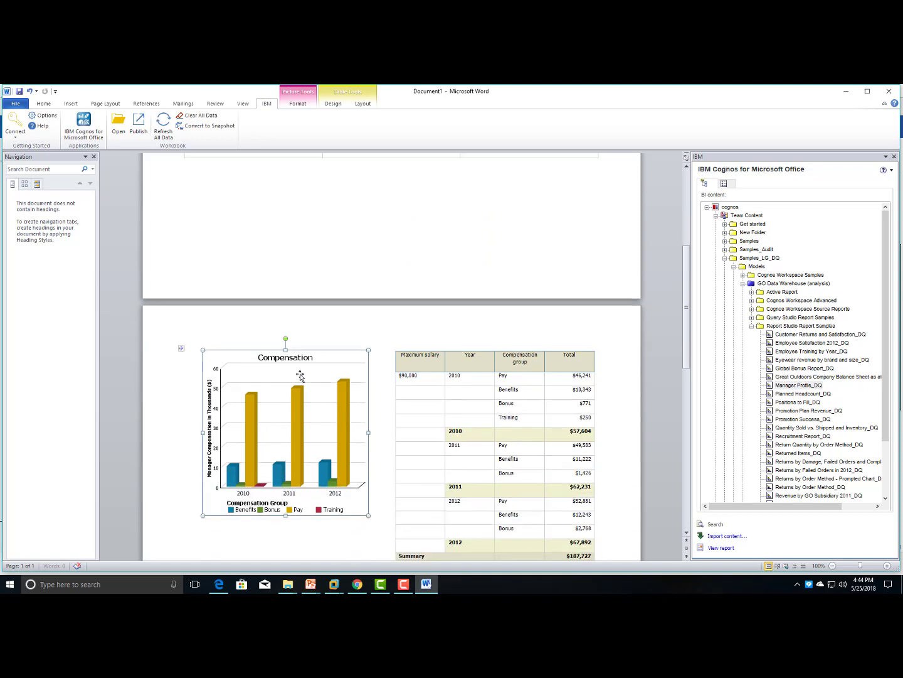
scroll(423, 317, up, 3)
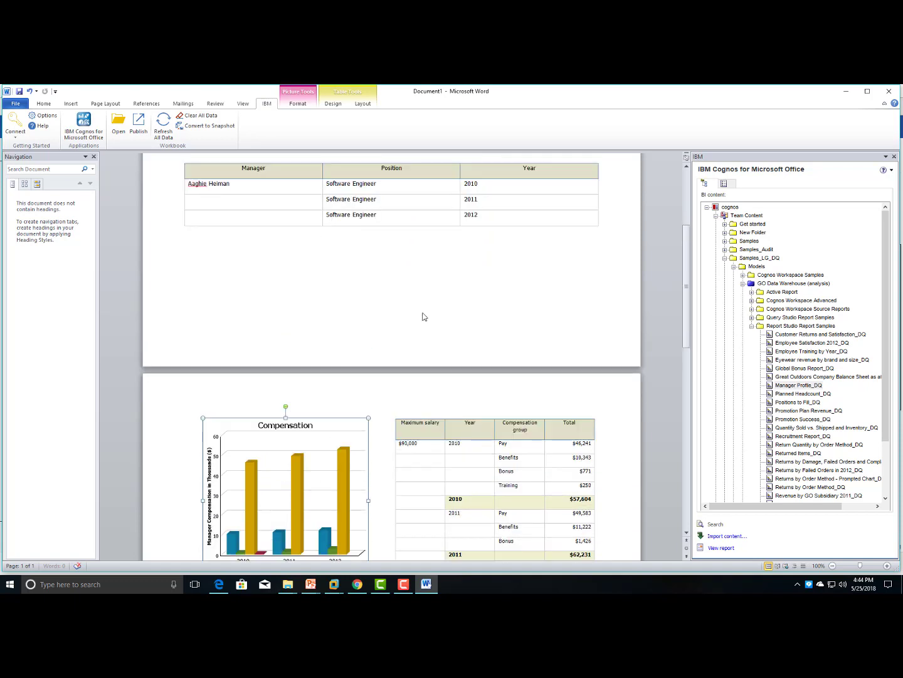
scroll(321, 379, down, 6)
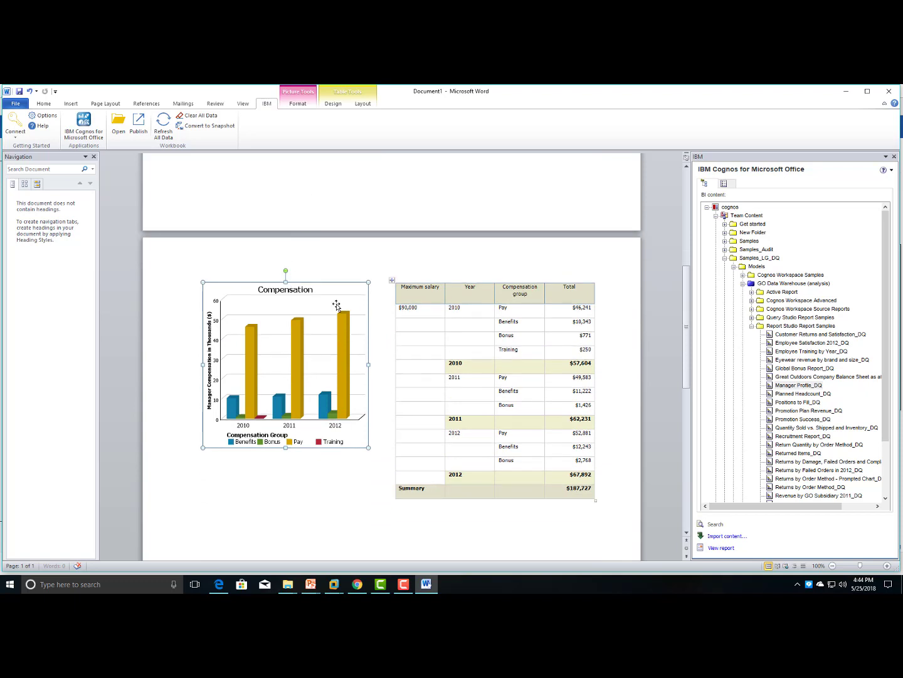
scroll(460, 320, up, 7)
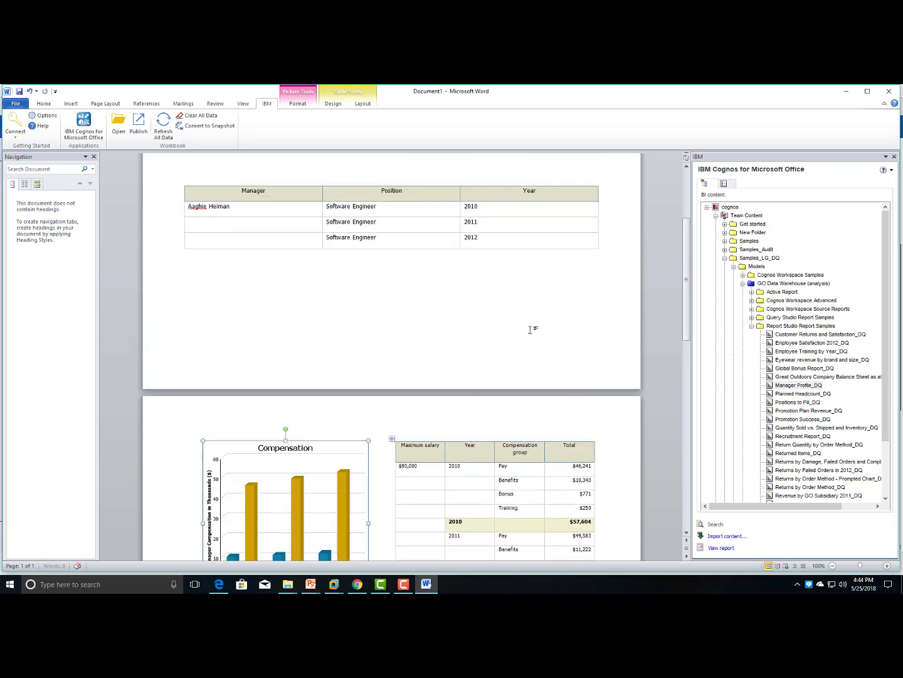
Step: Give the Compensation chart a 2¼ pt picture border
click(297, 104)
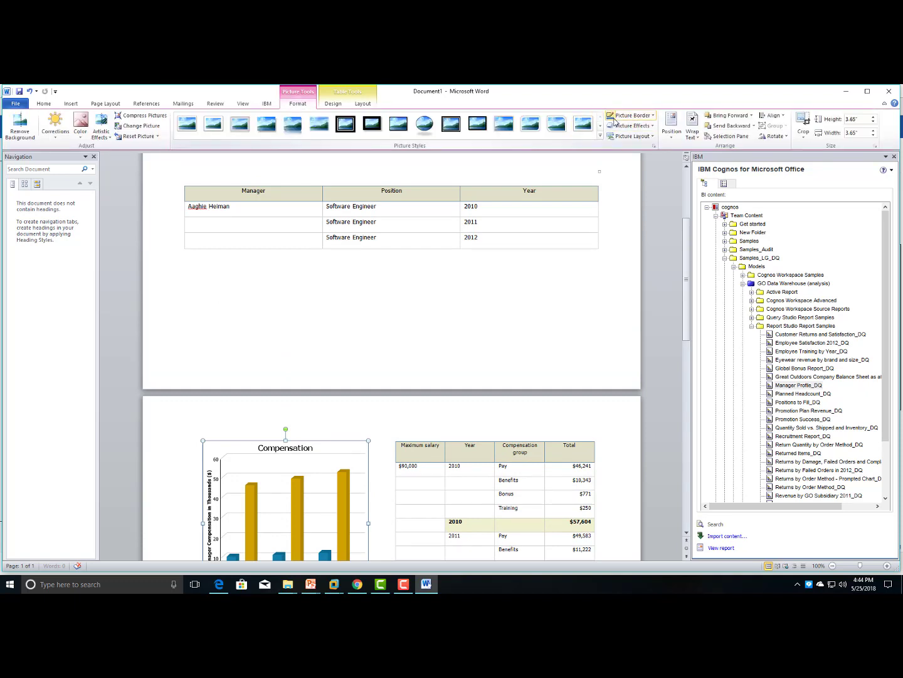
click(652, 116)
mouse_move(635, 219)
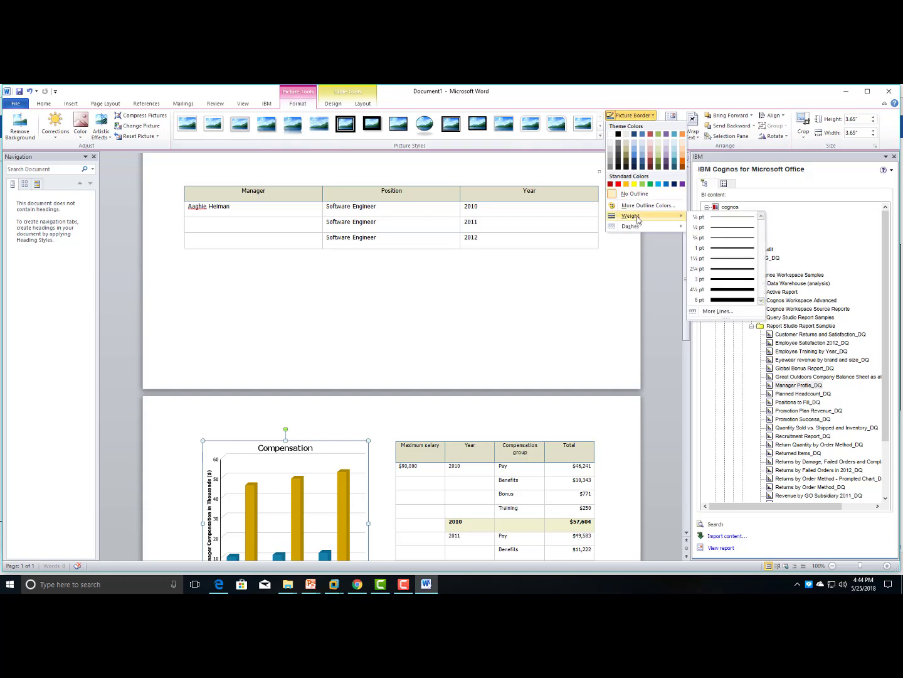
click(707, 272)
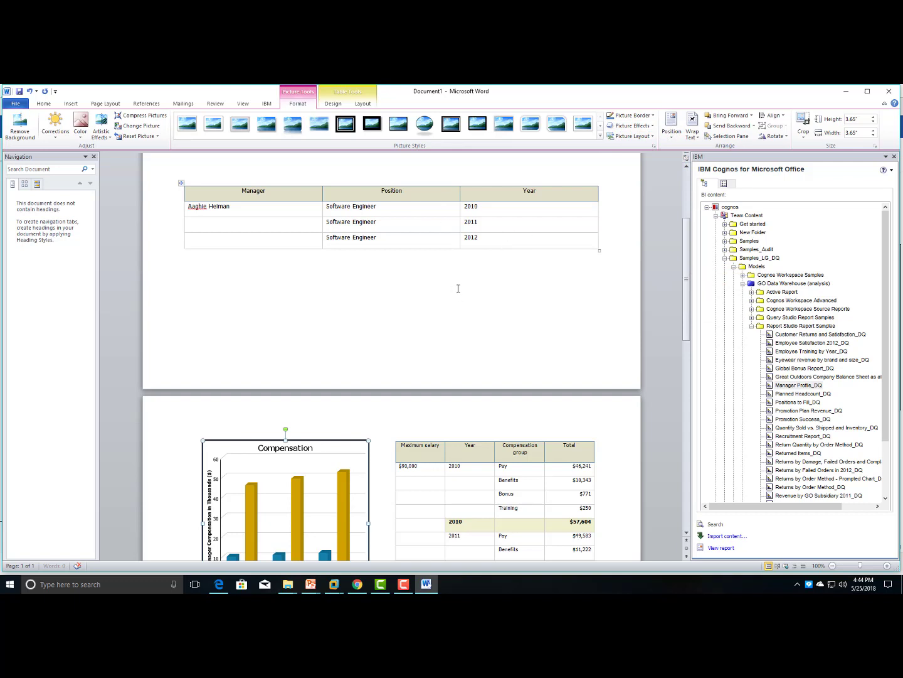
scroll(458, 288, up, 3)
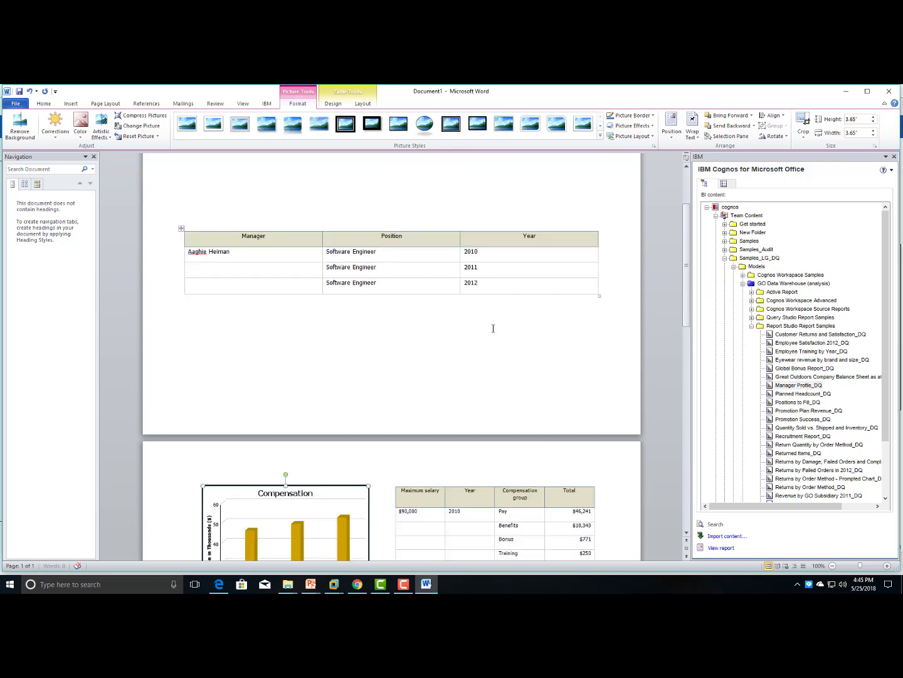
Step: Switch the ribbon back to the IBM Cognos add-in commands
scroll(489, 325, down, 3)
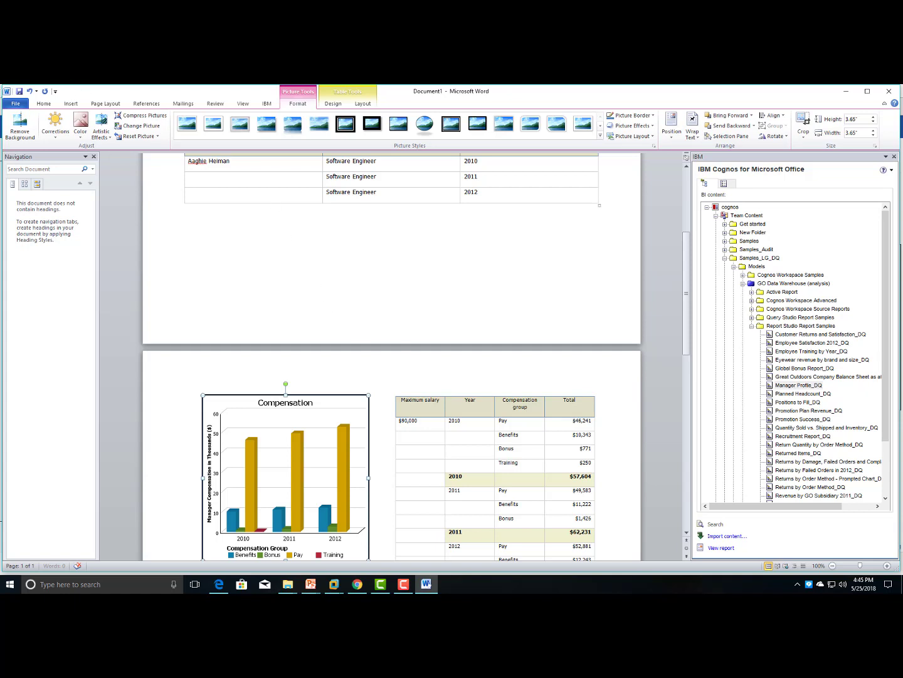
click(266, 104)
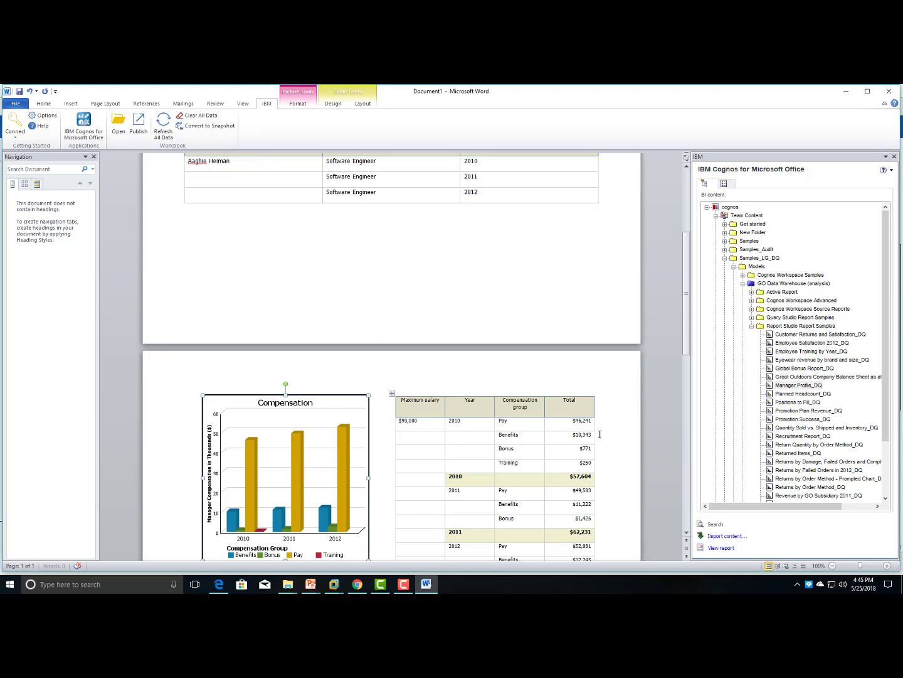
click(164, 129)
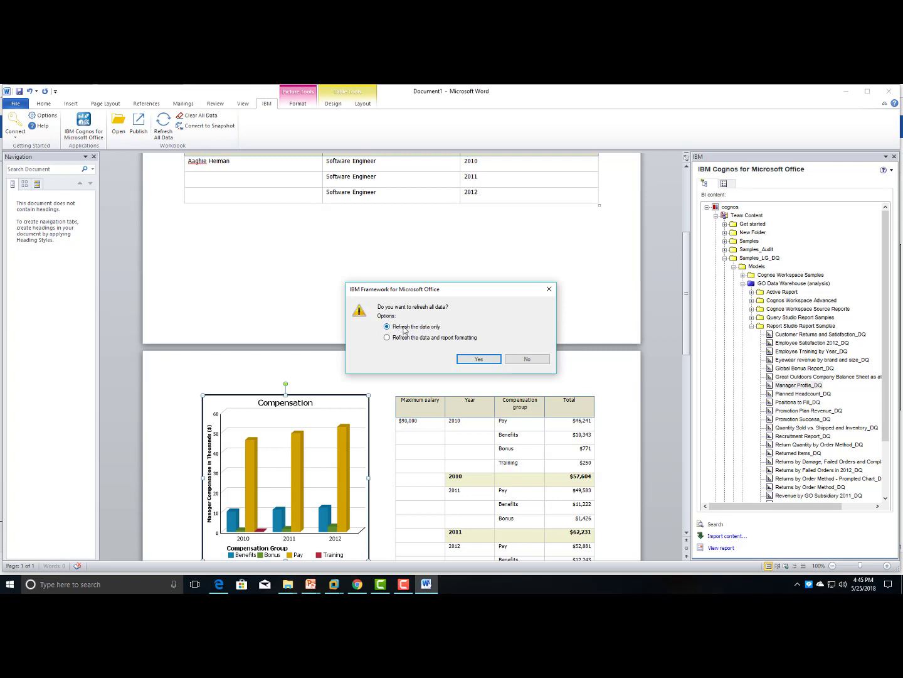
click(528, 358)
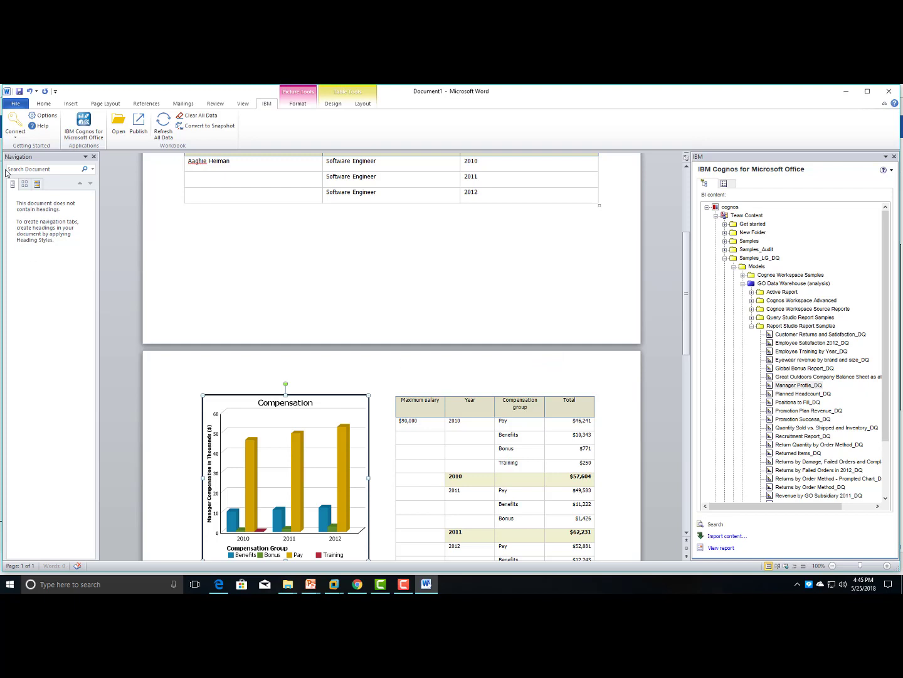
scroll(411, 376, down, 1)
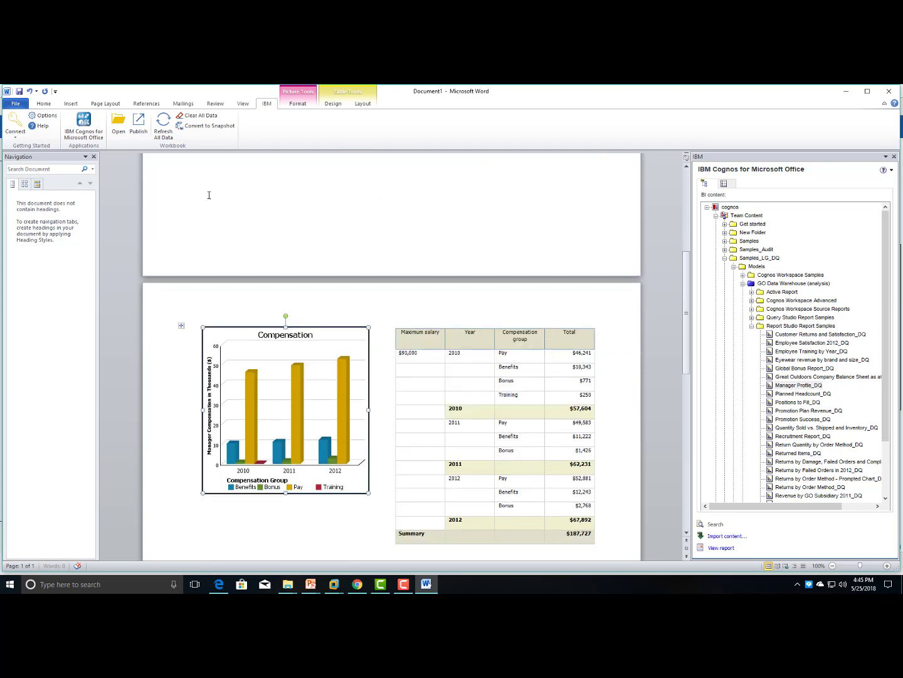
scroll(207, 196, up, 2)
click(244, 104)
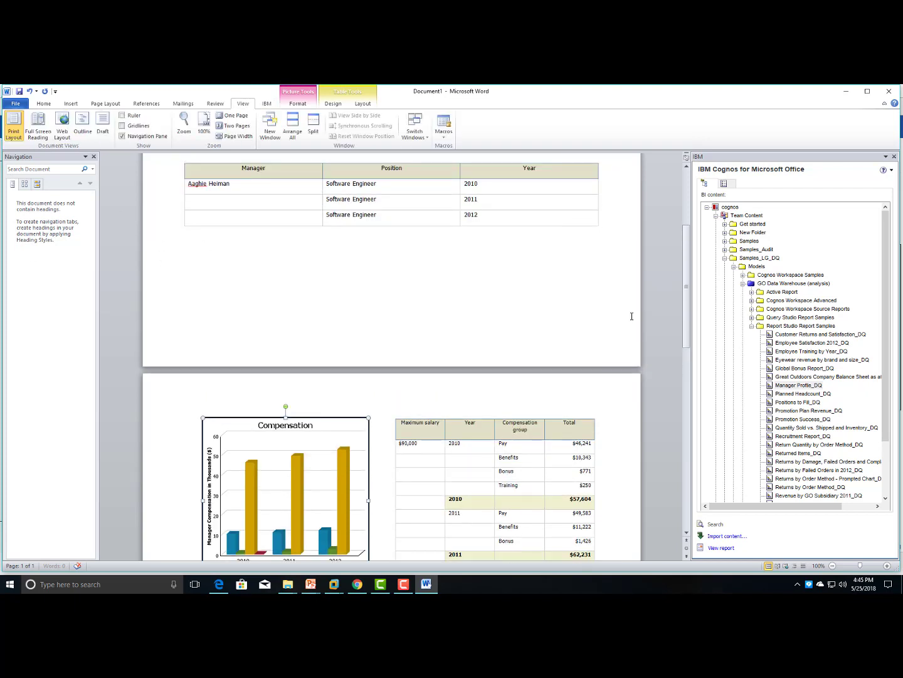
Step: Save as Manager Profile.docx and collapse the Report Studio Report Samples folder in the Cognos pane
click(20, 91)
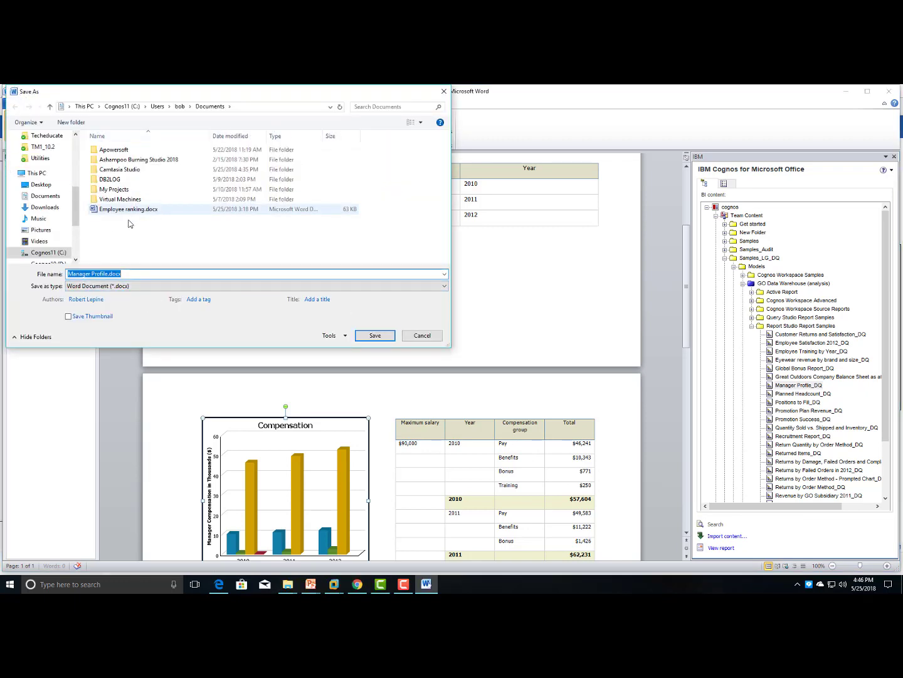
click(375, 336)
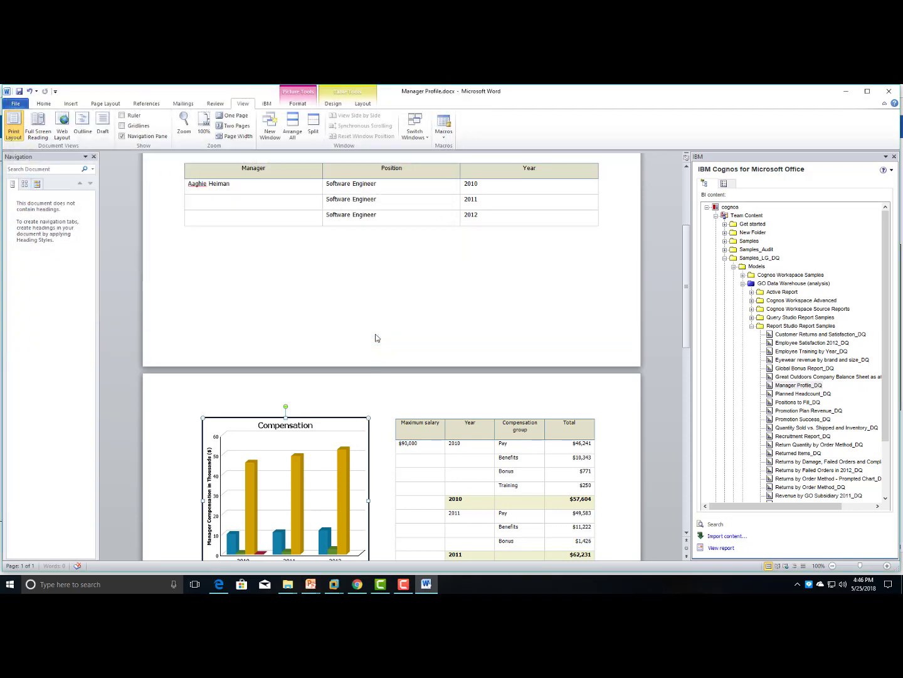
scroll(378, 336, down, 2)
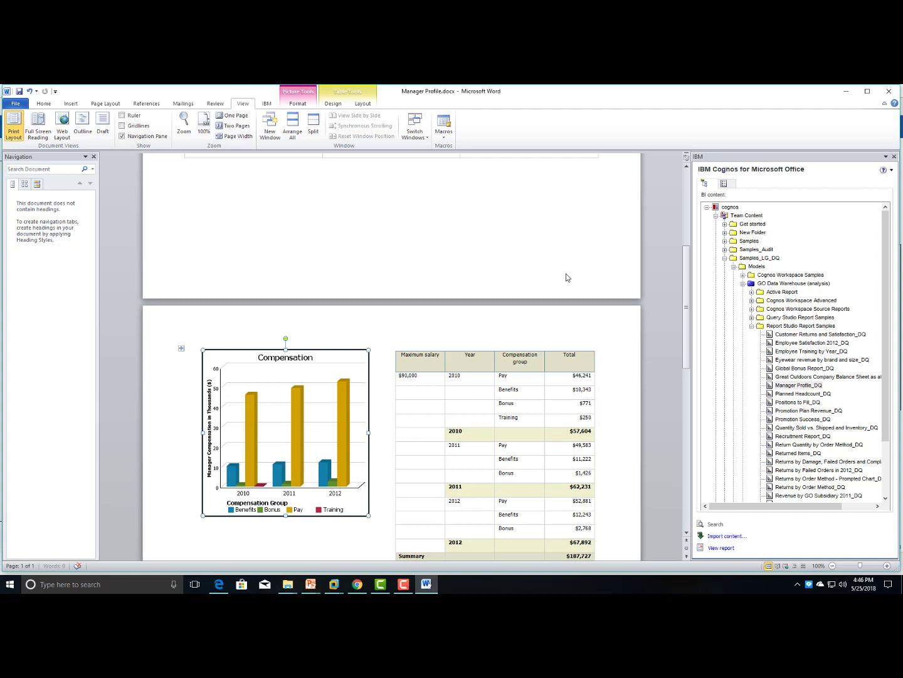
scroll(339, 332, up, 3)
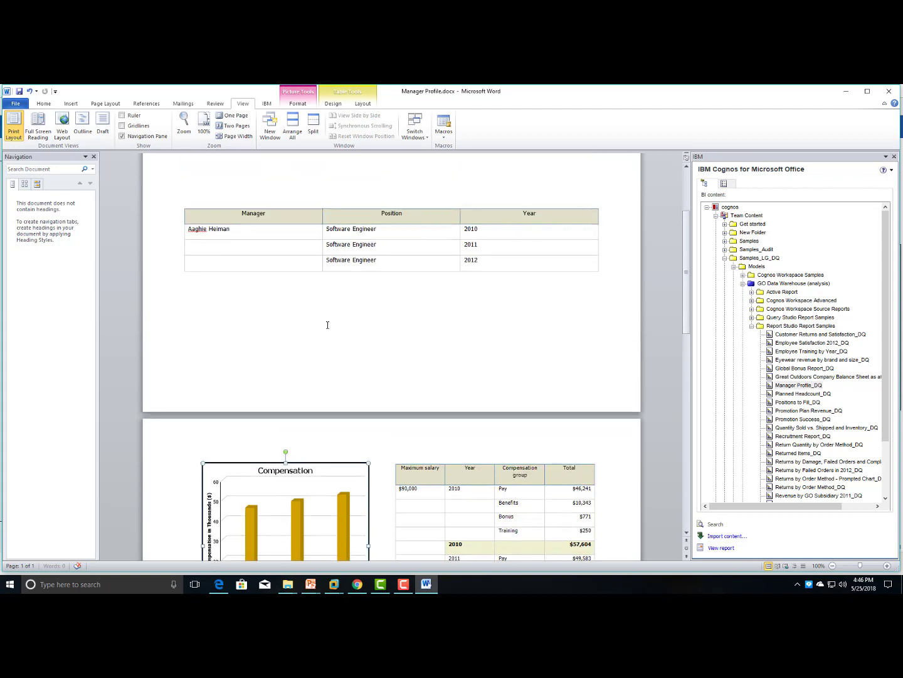
click(752, 326)
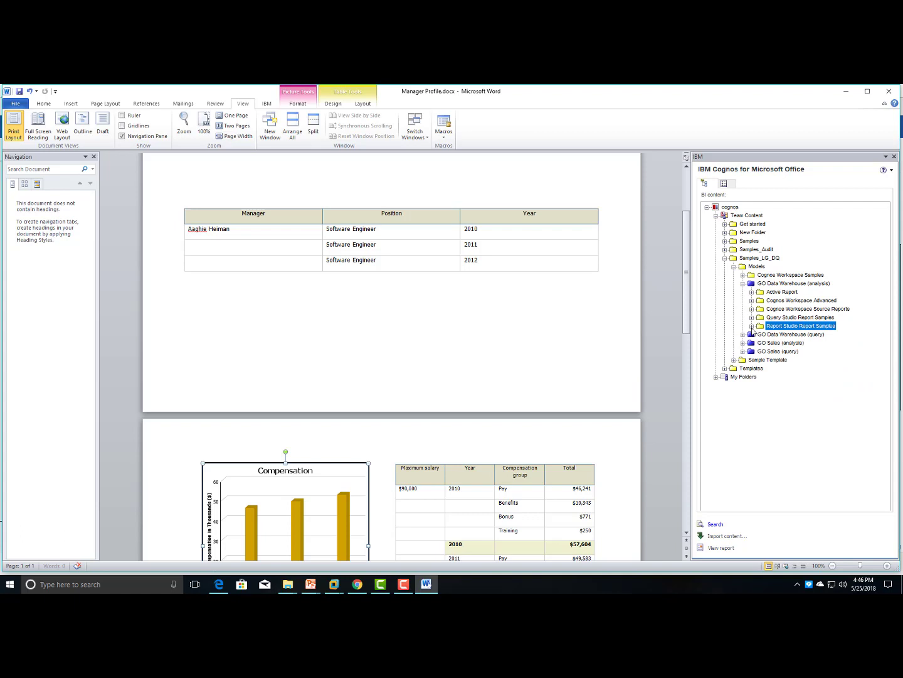